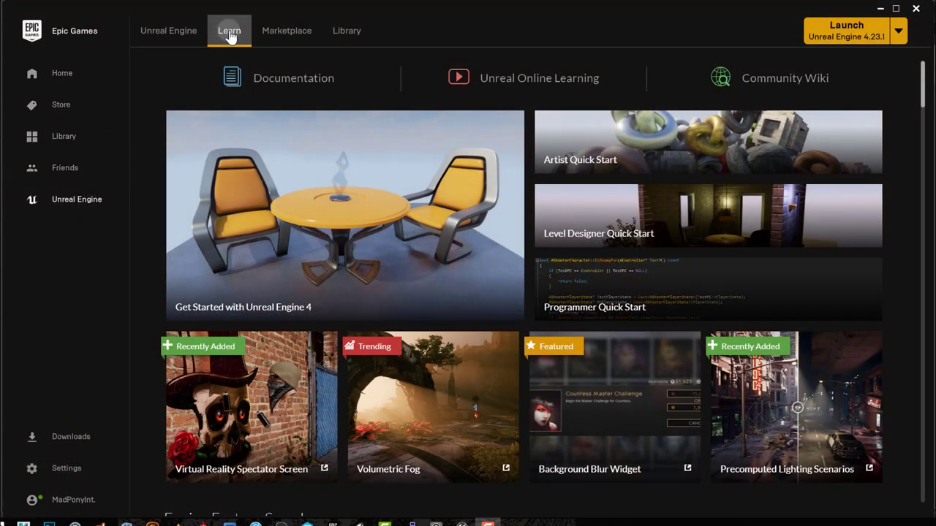
Step: Browse the Engine Feature Samples on the Learn page to find the Content Examples project
{"action": "scroll", "coordinate": [256, 203], "scroll_direction": "down", "scroll_amount": 3}
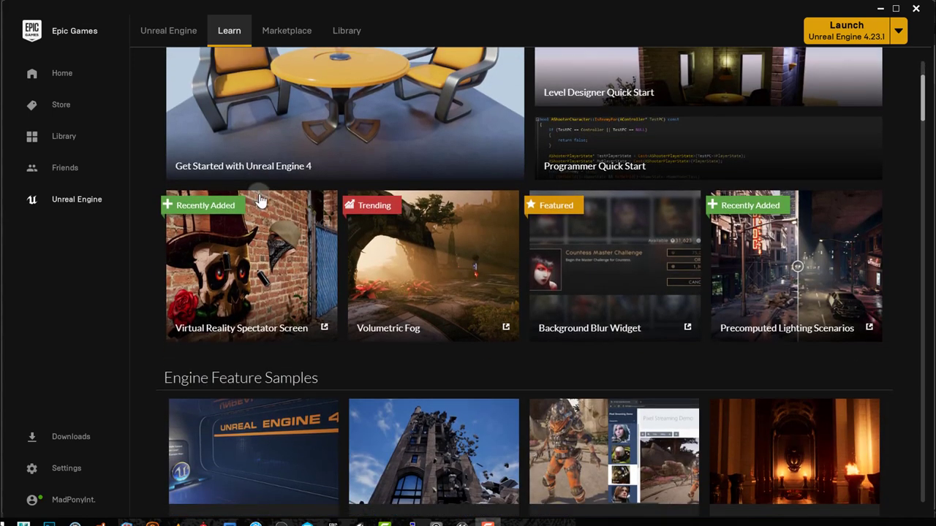
{"action": "scroll", "coordinate": [356, 392], "scroll_direction": "down", "scroll_amount": 1}
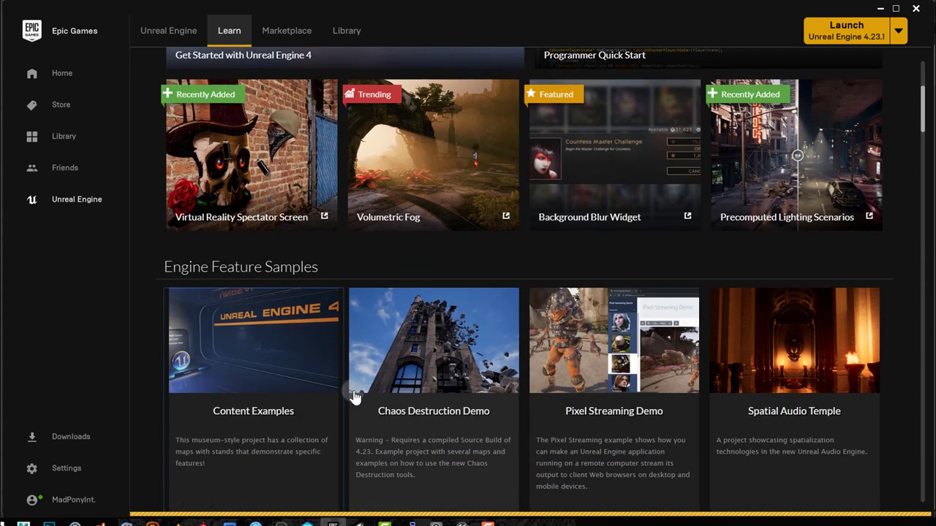
{"action": "left_click", "coordinate": [356, 392]}
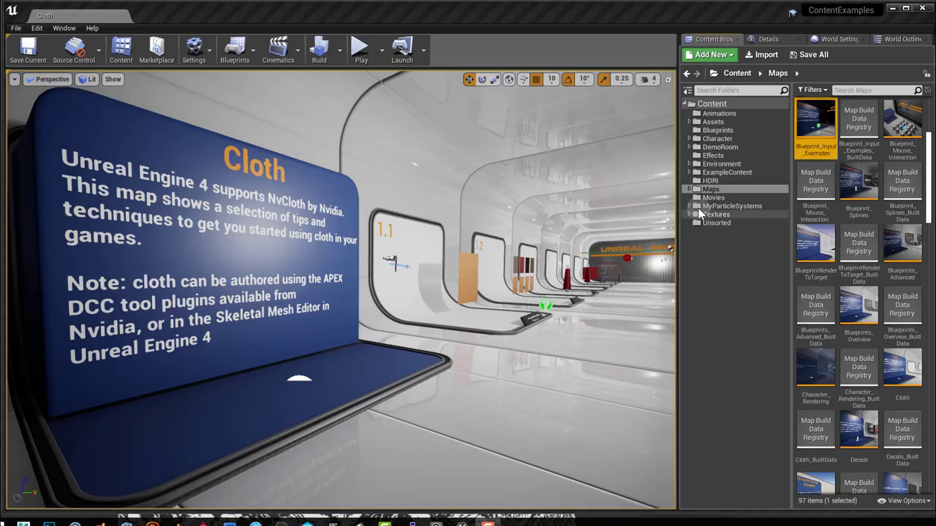
Step: Select the Cloth map in the Maps folder of the ContentExamples project
{"action": "left_click", "coordinate": [720, 190]}
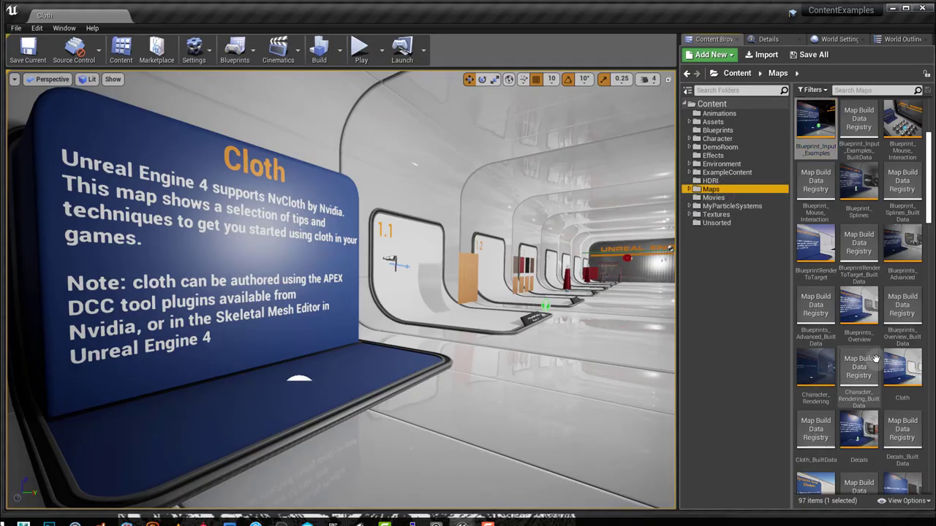
{"action": "left_click", "coordinate": [905, 374]}
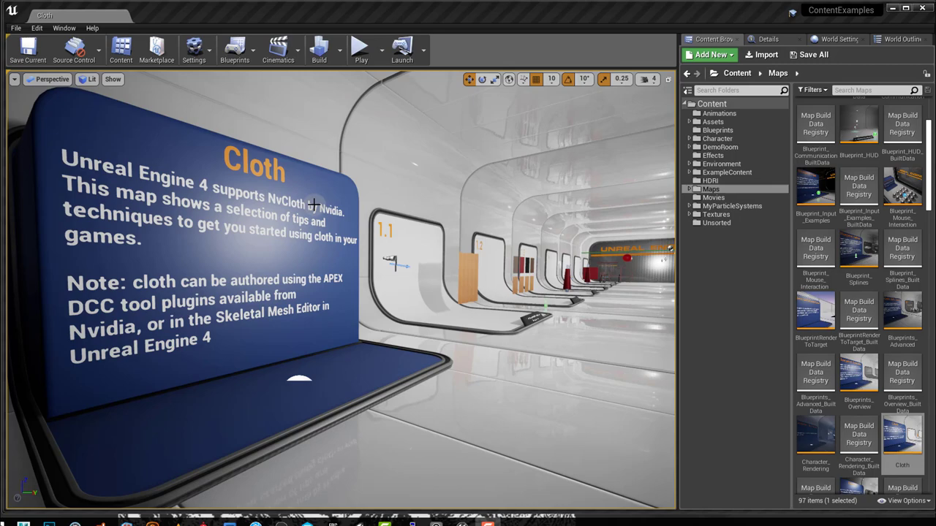
{"action": "mouse_move", "coordinate": [334, 280]}
{"action": "right_mouse_down"}
{"action": "mouse_move", "coordinate": [366, 272]}
{"action": "mouse_move", "coordinate": [331, 283]}
{"action": "right_mouse_up"}
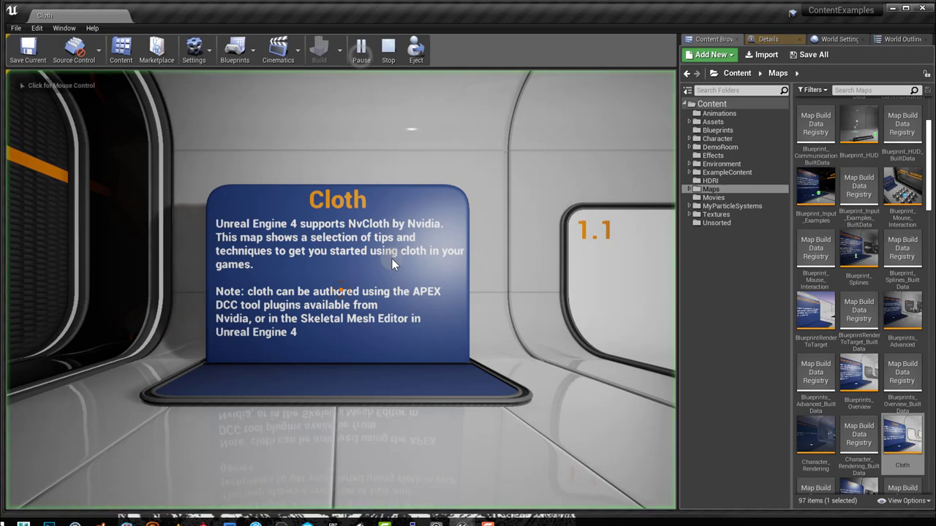
Step: Take control of the running Cloth level and move along the stands to examine the fabric samples at stand 1.2
{"action": "left_click", "coordinate": [392, 259]}
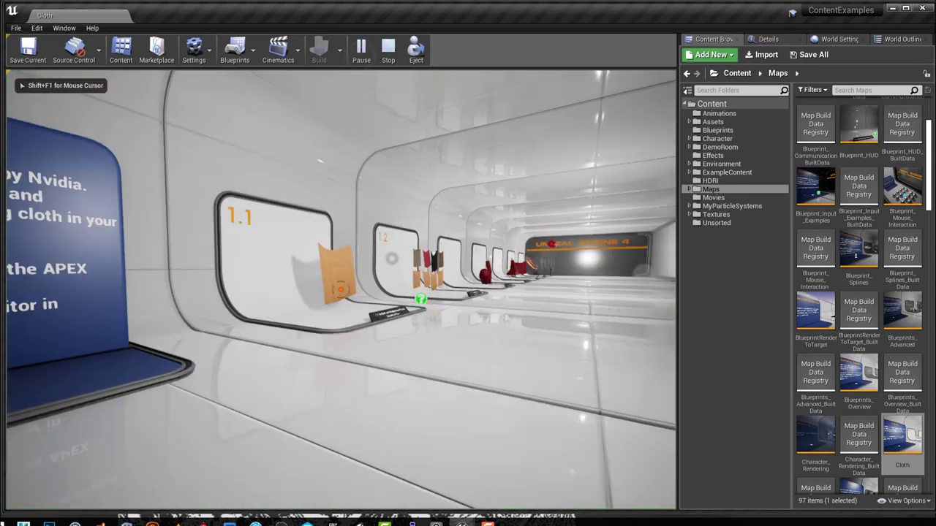
{"action": "key", "text": "w"}
{"action": "key", "text": "w"}
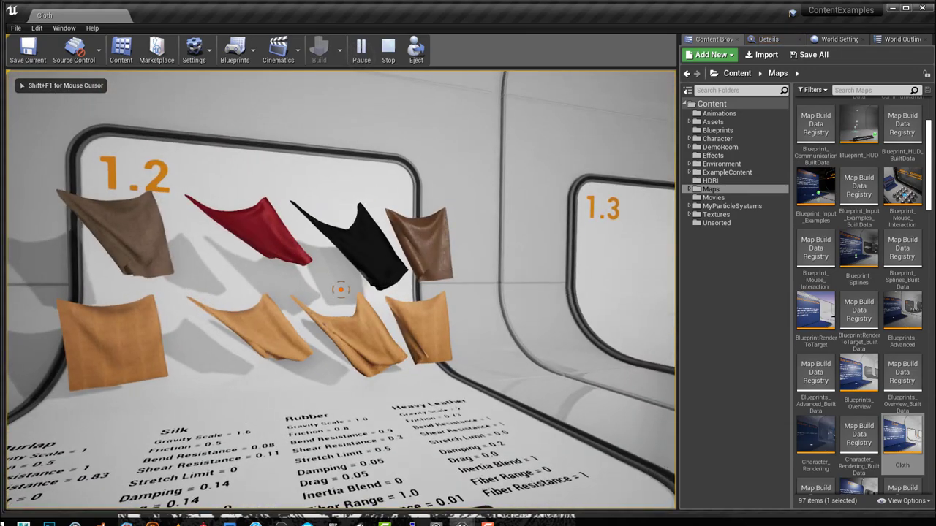
{"action": "key", "text": "w"}
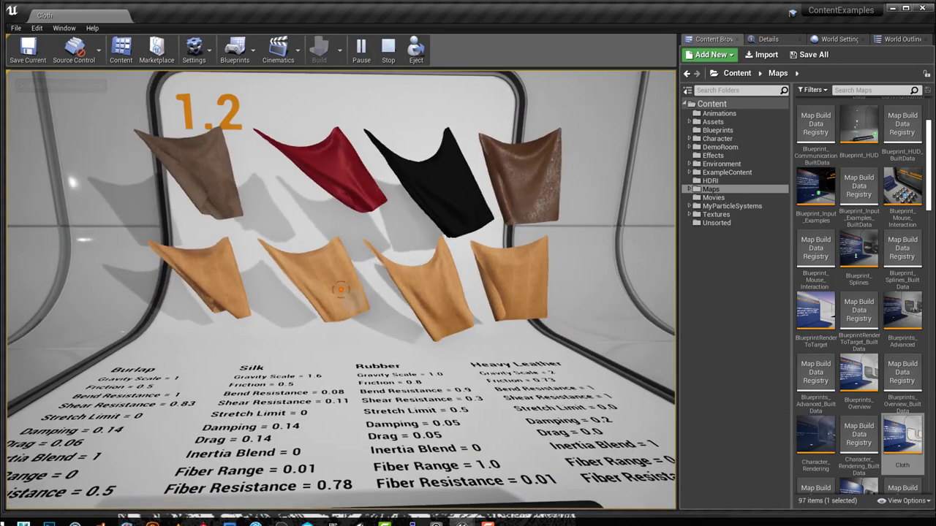
{"action": "key", "text": "s"}
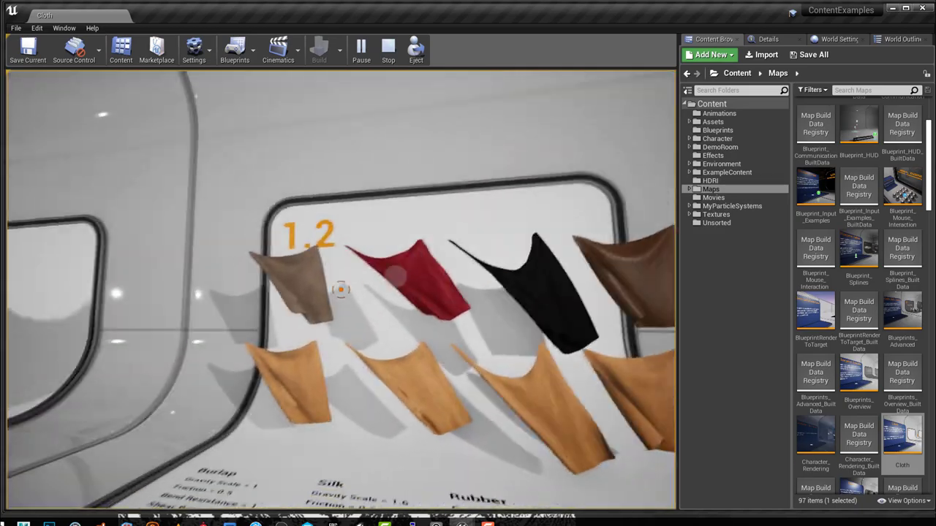
{"action": "key", "text": "w"}
{"action": "key", "text": "a"}
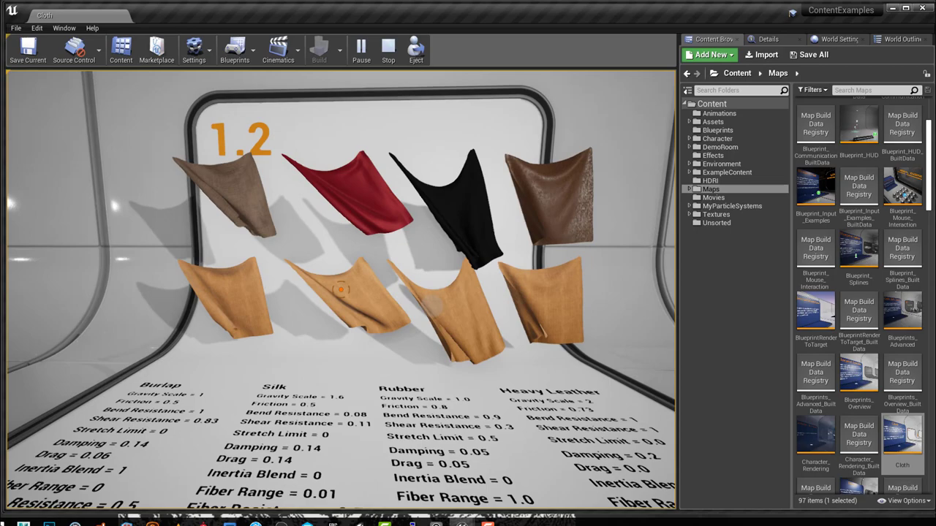
{"action": "key", "text": "w"}
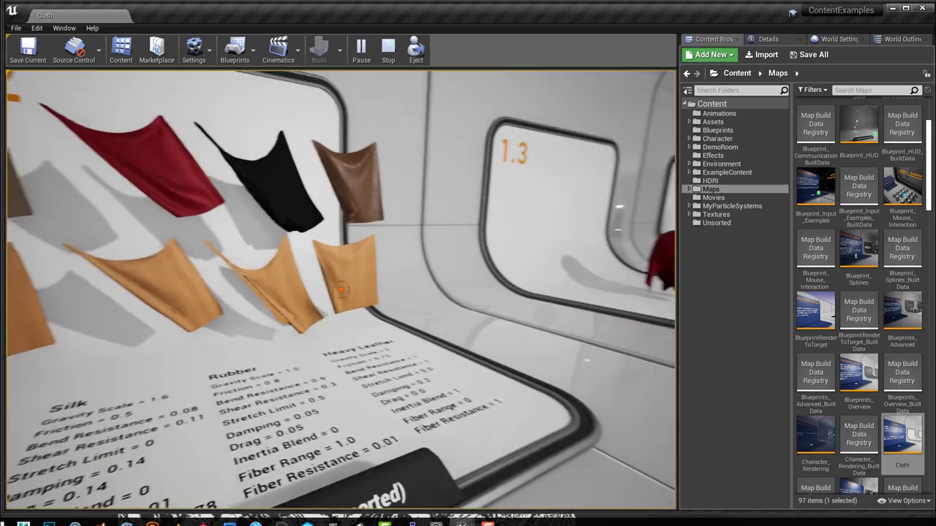
{"action": "key", "text": "s"}
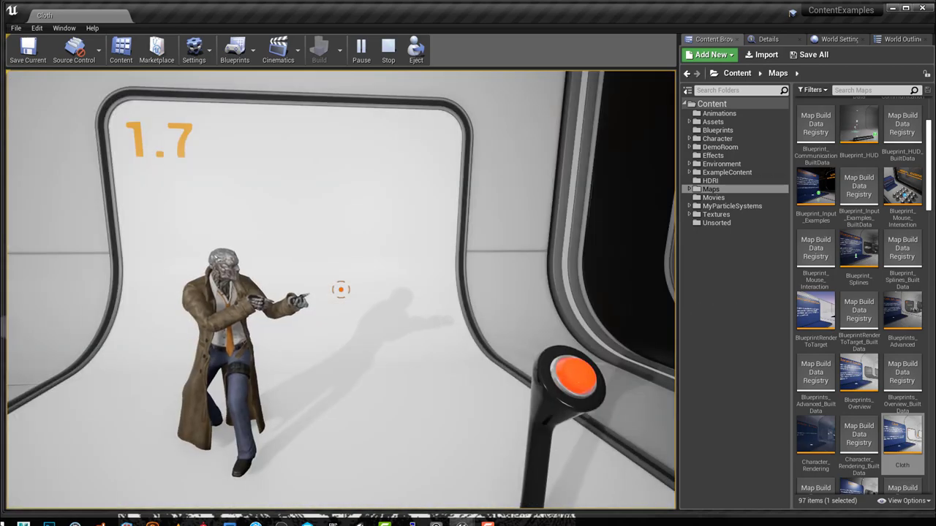
Step: Run the playable character around stand 1.7 in all directions to examine its coat's cloth motion, and end the play session
{"action": "key", "text": "d"}
{"action": "key", "text": "w"}
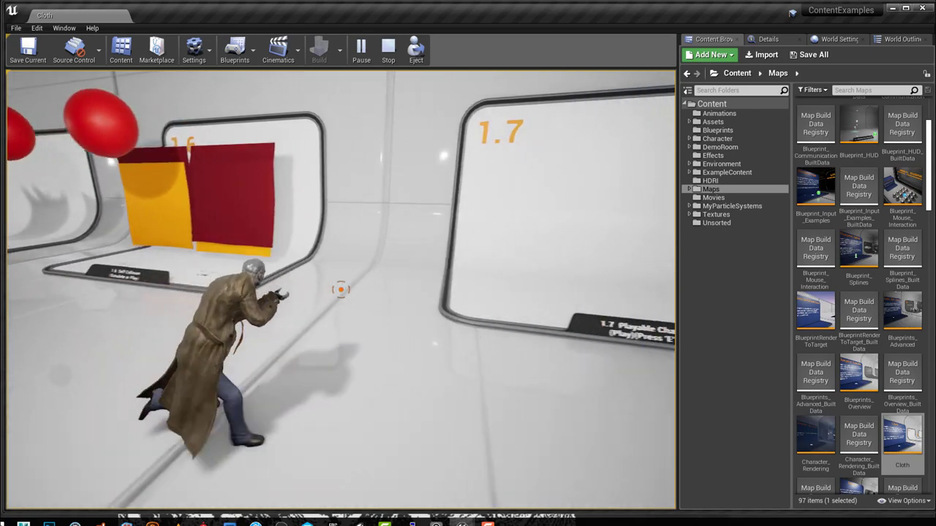
{"action": "key", "text": "a"}
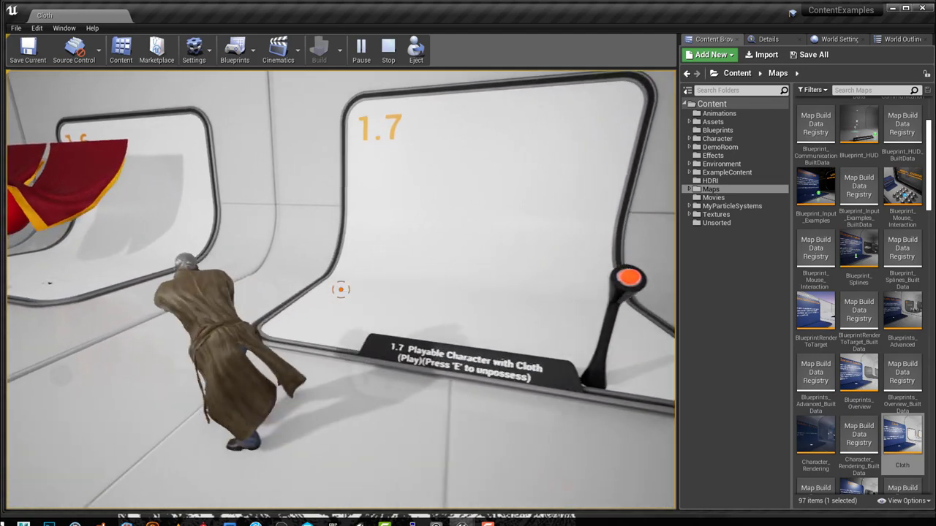
{"action": "key", "text": "d"}
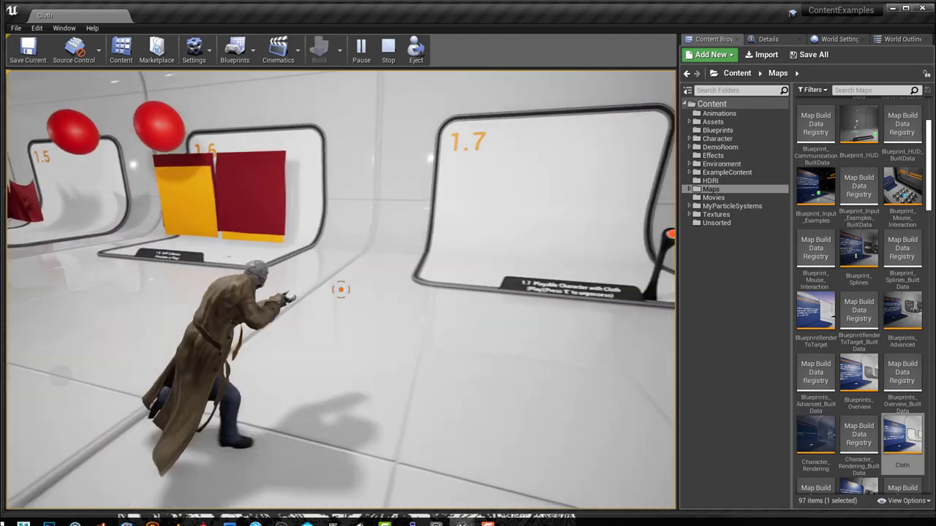
{"action": "key", "text": "w"}
{"action": "key", "text": "a"}
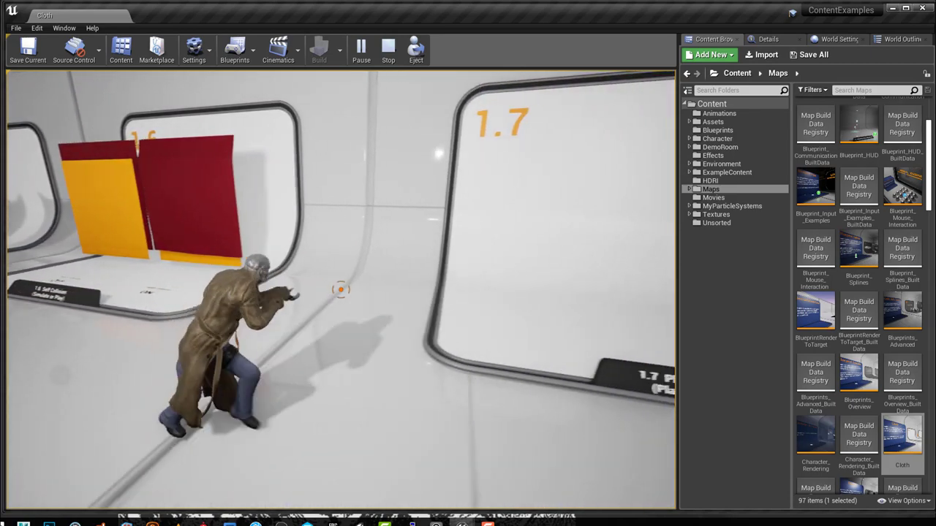
{"action": "key", "text": "w"}
{"action": "key", "text": "a"}
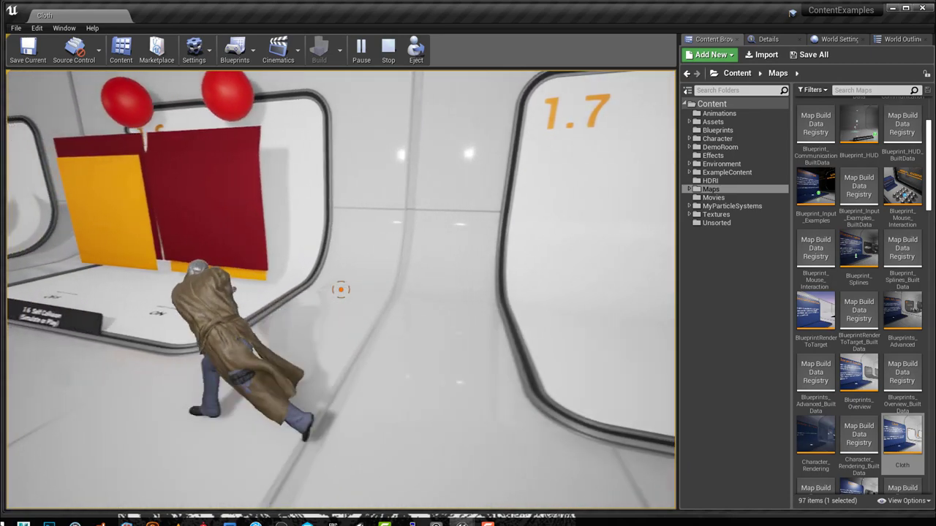
{"action": "key", "text": "d"}
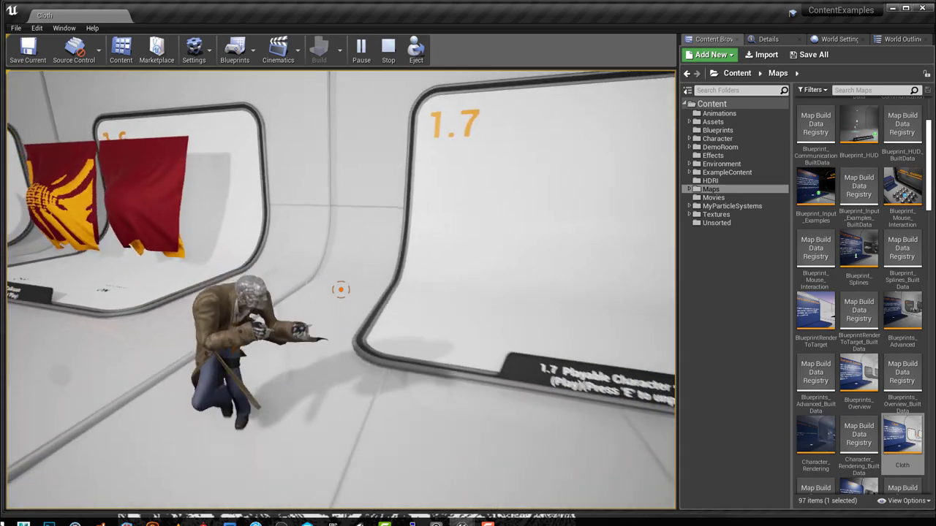
{"action": "key", "text": "a"}
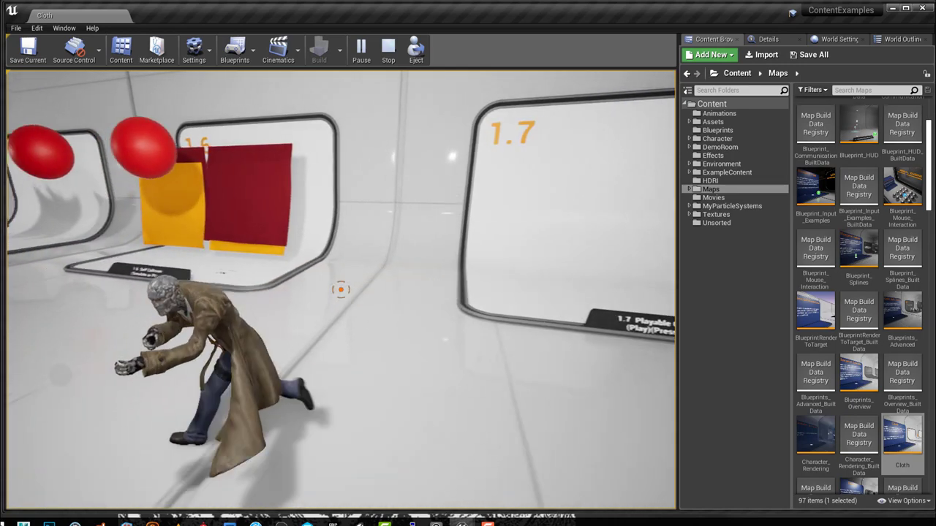
{"action": "key", "text": "d"}
{"action": "key", "text": "a"}
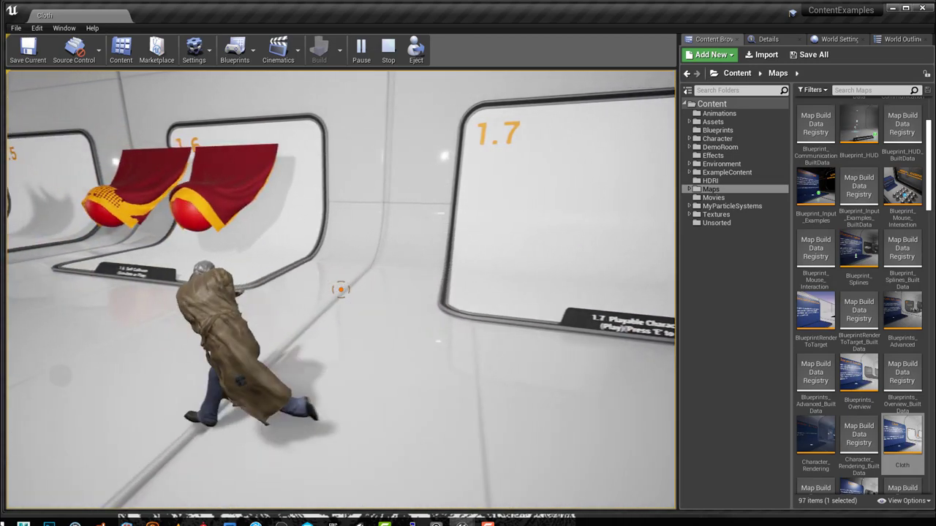
{"action": "key", "text": "d"}
{"action": "key", "text": "w"}
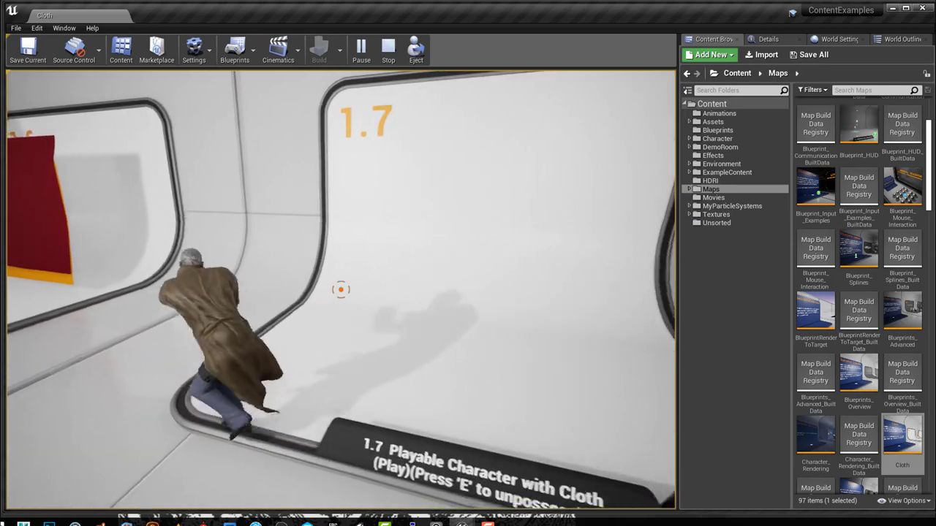
{"action": "key", "text": "a"}
{"action": "key", "text": "s"}
{"action": "key", "text": "d"}
{"action": "key", "text": "w"}
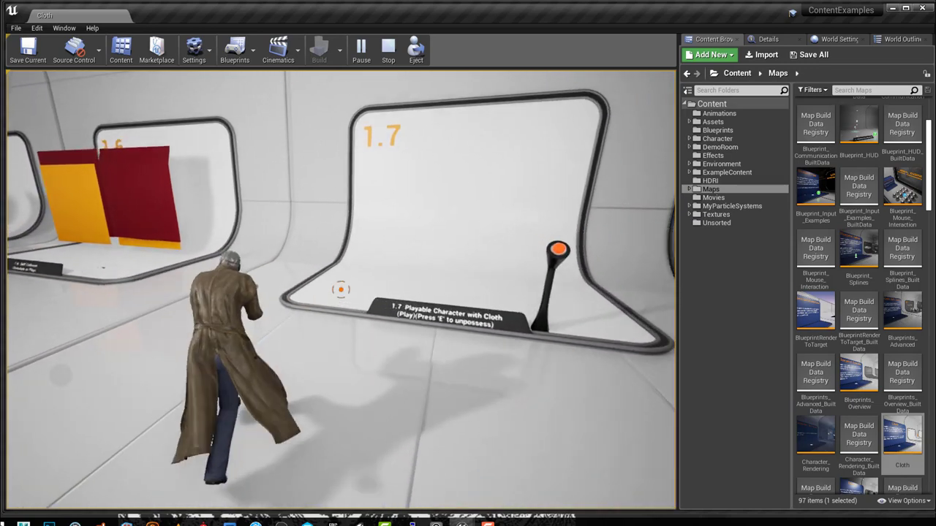
{"action": "key", "text": "s"}
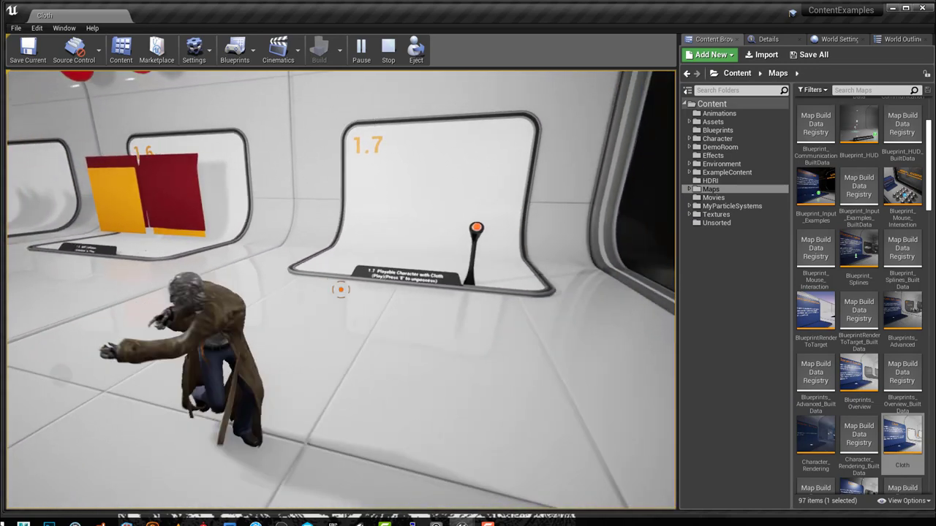
{"action": "key", "text": "d"}
{"action": "key", "text": "a"}
{"action": "key", "text": "w"}
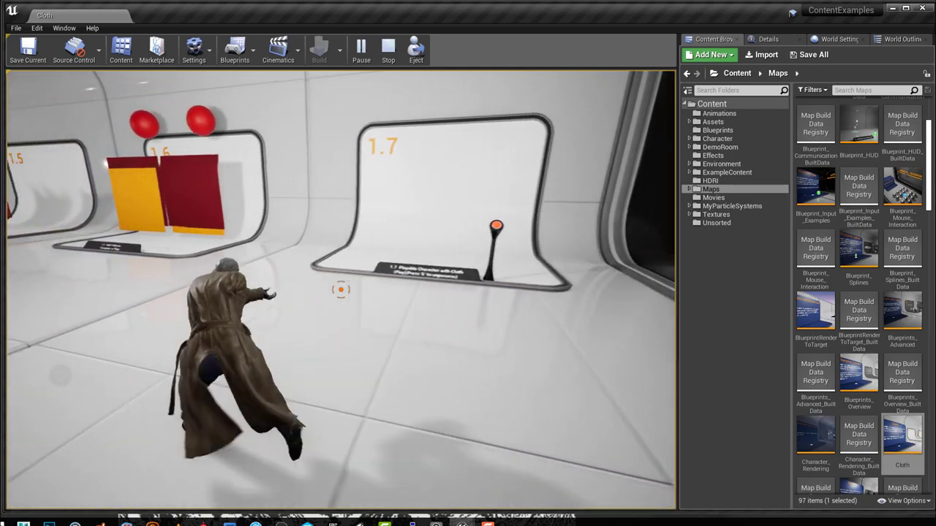
{"action": "key", "text": "d"}
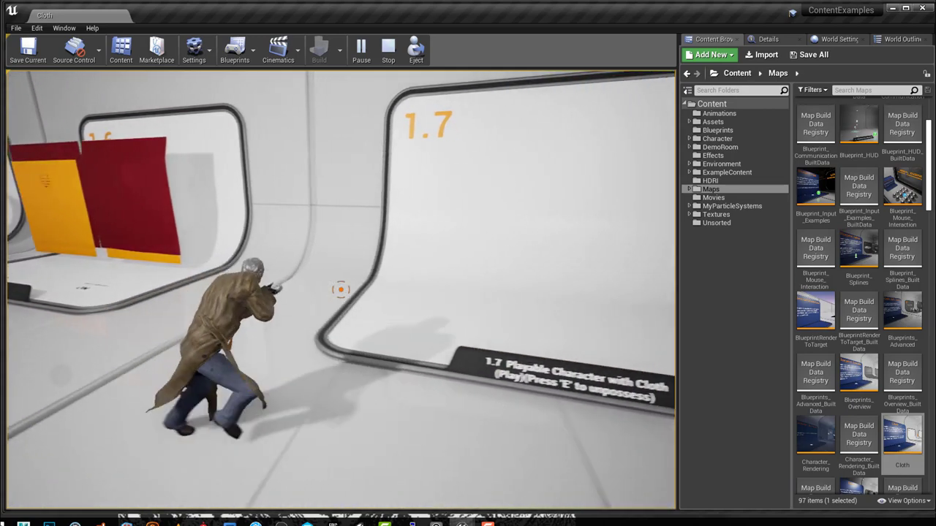
{"action": "key", "text": "a"}
{"action": "key", "text": "d"}
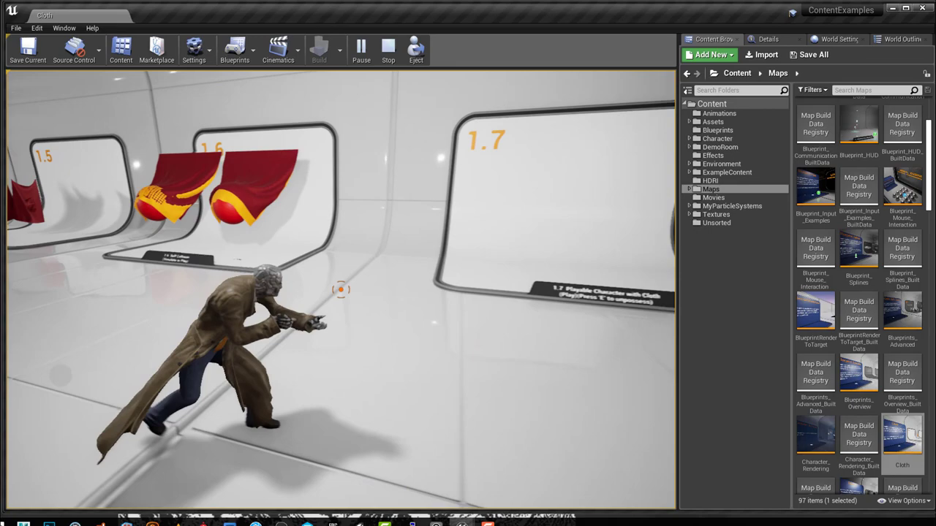
{"action": "key", "text": "w"}
{"action": "key", "text": "a"}
{"action": "key", "text": "s"}
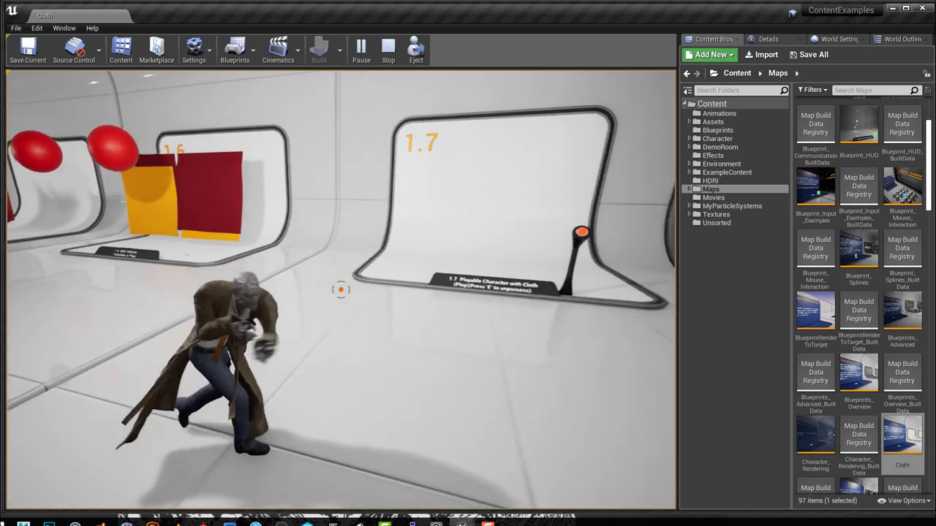
{"action": "key", "text": "w"}
{"action": "key", "text": "a"}
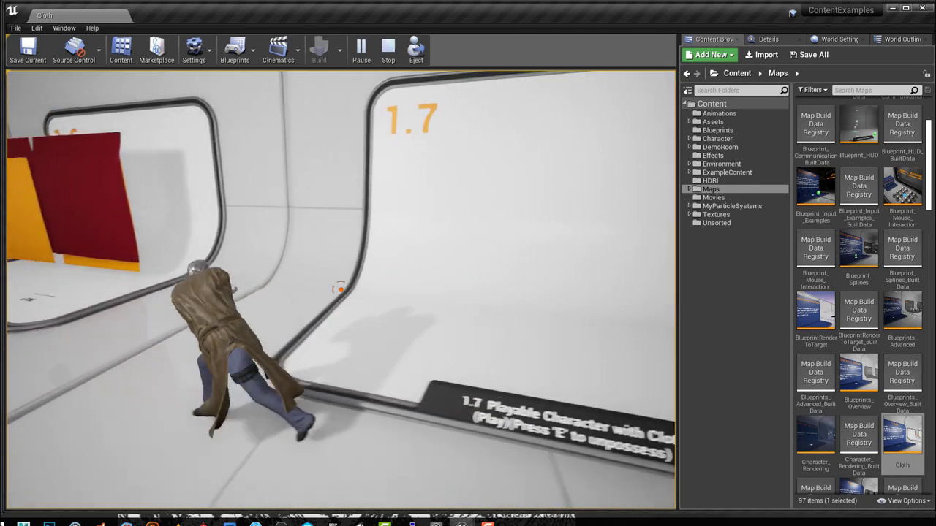
{"action": "key", "text": "d"}
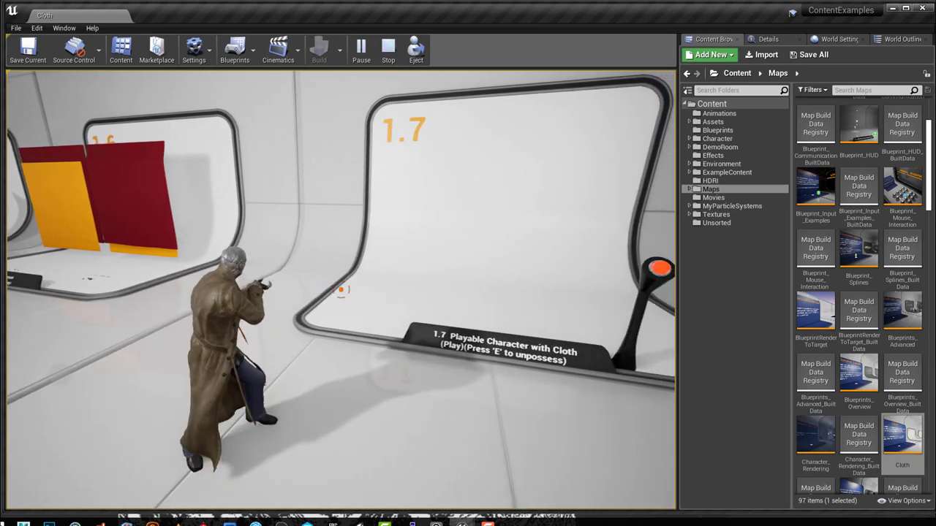
{"action": "key", "text": "s"}
{"action": "key", "text": "a"}
{"action": "key", "text": "w"}
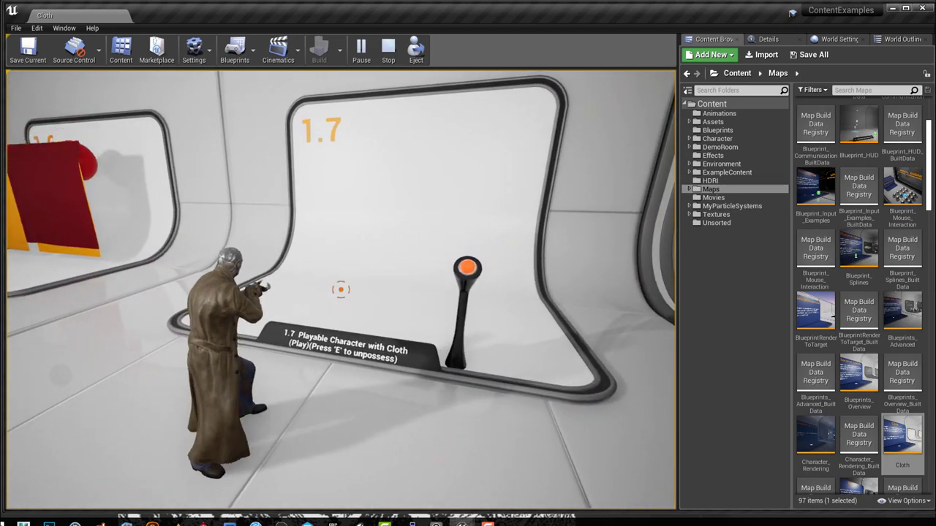
{"action": "key", "text": "Escape"}
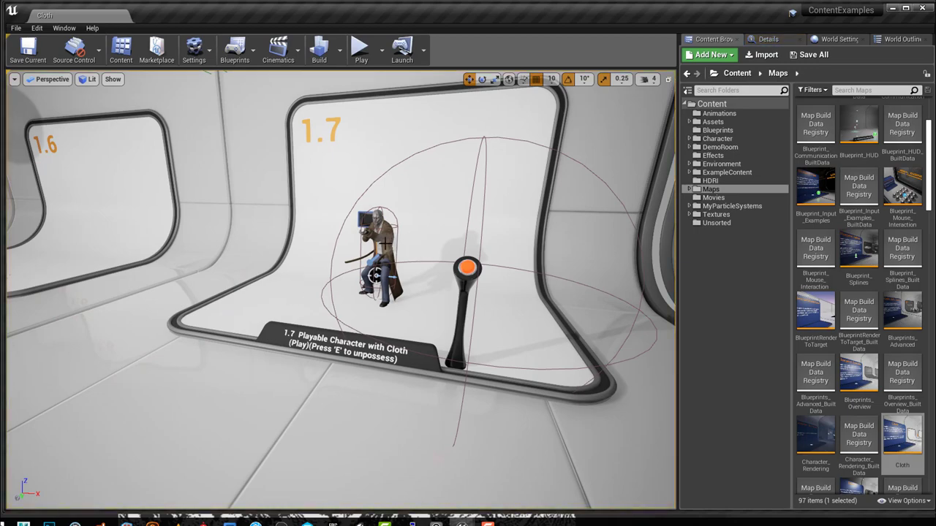
Step: Focus on the character at stand 1.7 and locate its 3rdPersonPawn asset in the project content
{"action": "key", "text": "f"}
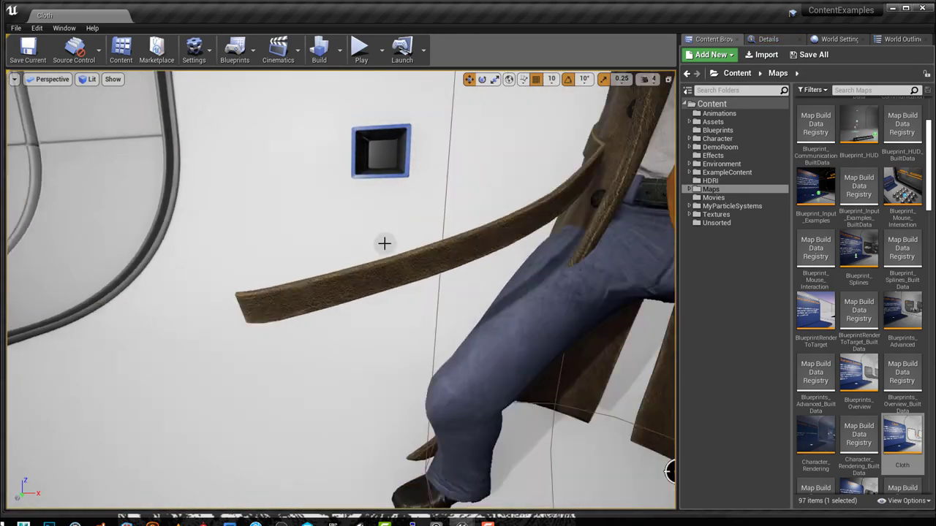
{"action": "right_click", "coordinate": [391, 255]}
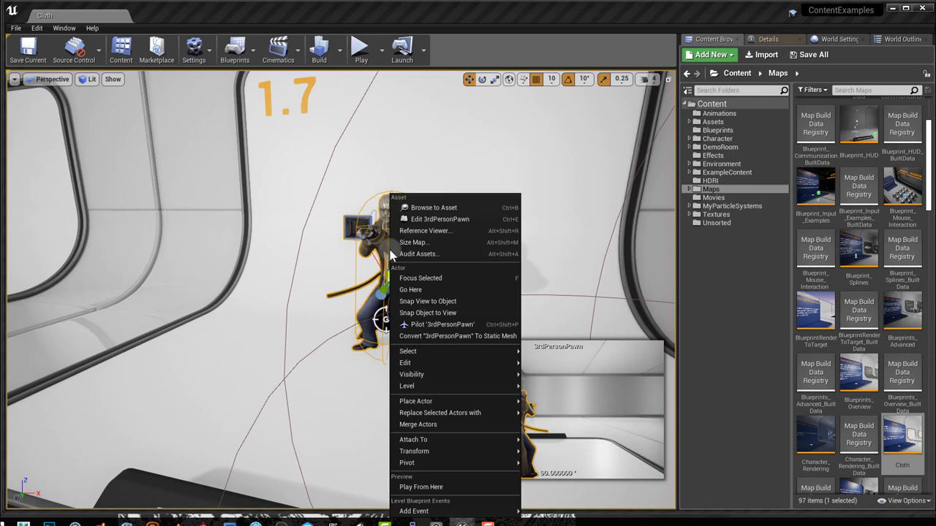
{"action": "left_click", "coordinate": [433, 207]}
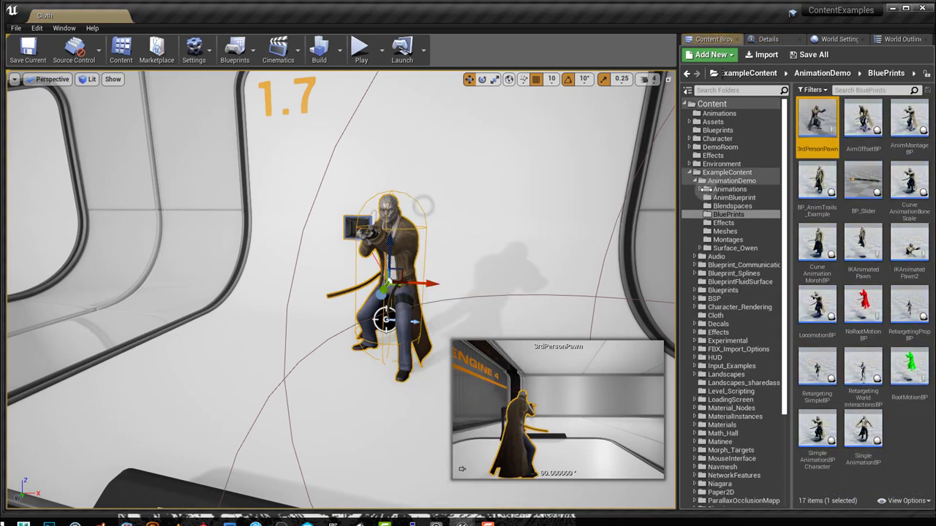
Step: Open the 3rdPersonPawn blueprint, locate the skeletal mesh assigned to its Mesh component in the project content, and open the Owen mesh
{"action": "double_click", "coordinate": [818, 120]}
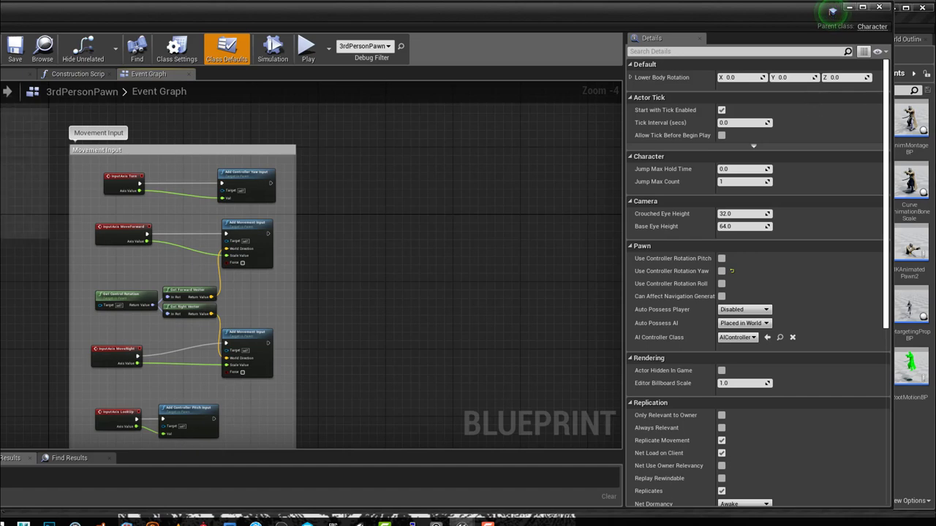
{"action": "left_click", "coordinate": [1, 102]}
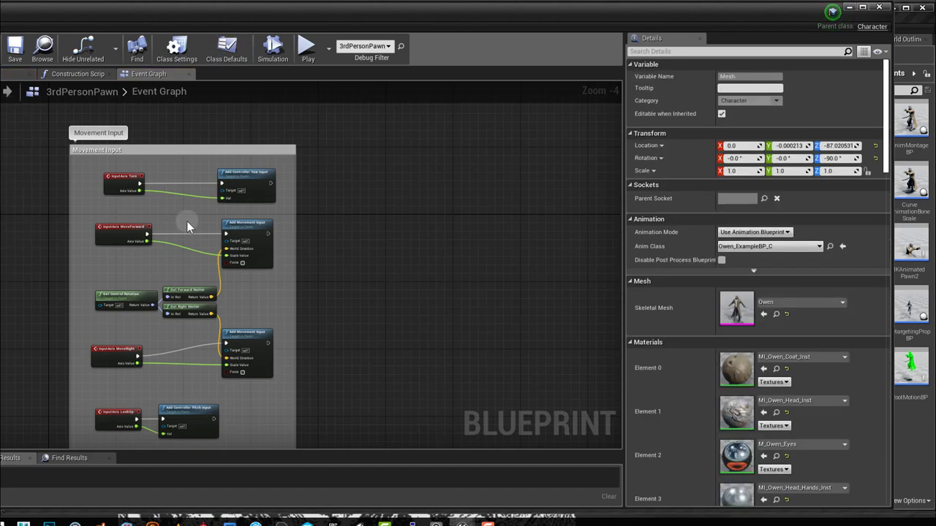
{"action": "left_click", "coordinate": [778, 313]}
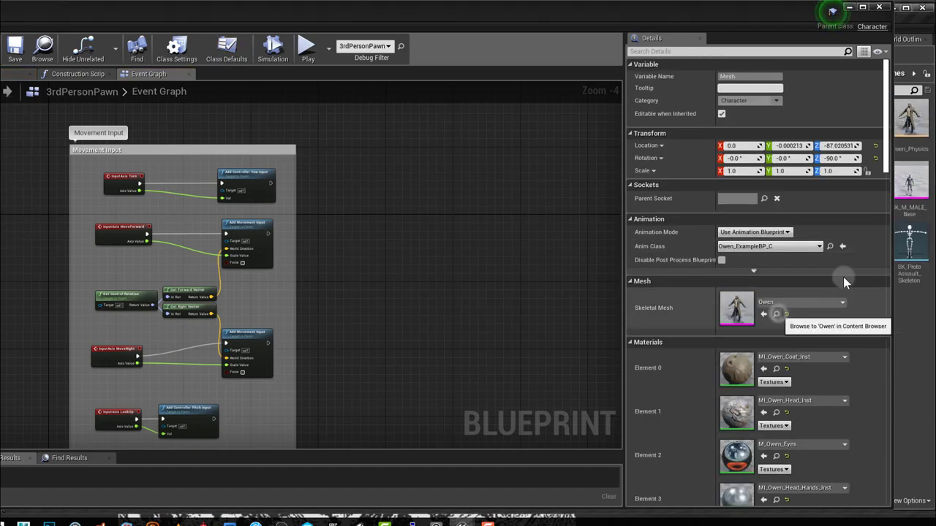
{"action": "left_click", "coordinate": [880, 9]}
{"action": "double_click", "coordinate": [864, 125]}
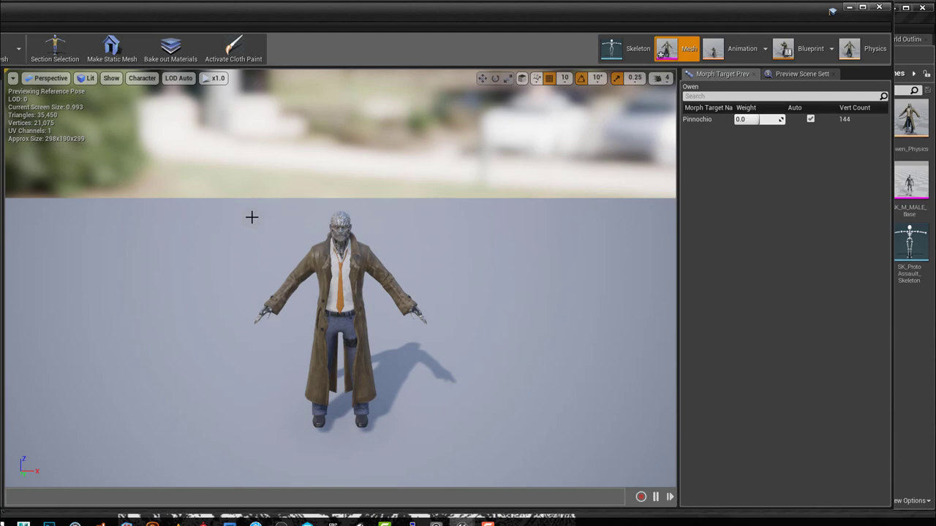
Step: Activate cloth painting on the Owen mesh to examine the coat's paint, and inspect the character's collision bodies in the physics view
{"action": "left_click", "coordinate": [236, 50]}
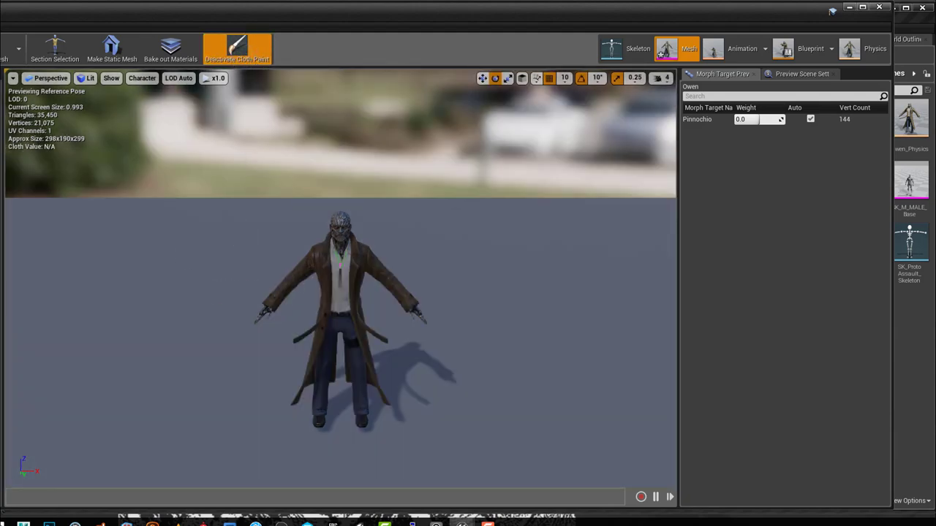
{"action": "mouse_move", "coordinate": [163, 364]}
{"action": "left_mouse_down", "text": "alt"}
{"action": "mouse_move", "coordinate": [691, 397]}
{"action": "mouse_move", "coordinate": [841, 332]}
{"action": "mouse_move", "coordinate": [198, 422]}
{"action": "mouse_move", "coordinate": [173, 383]}
{"action": "left_mouse_up", "text": "alt"}
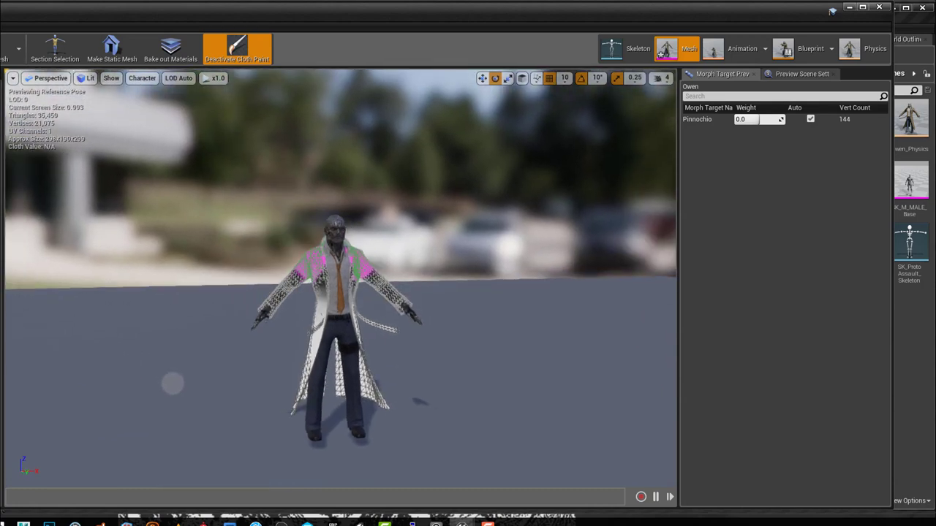
{"action": "left_click", "coordinate": [872, 50]}
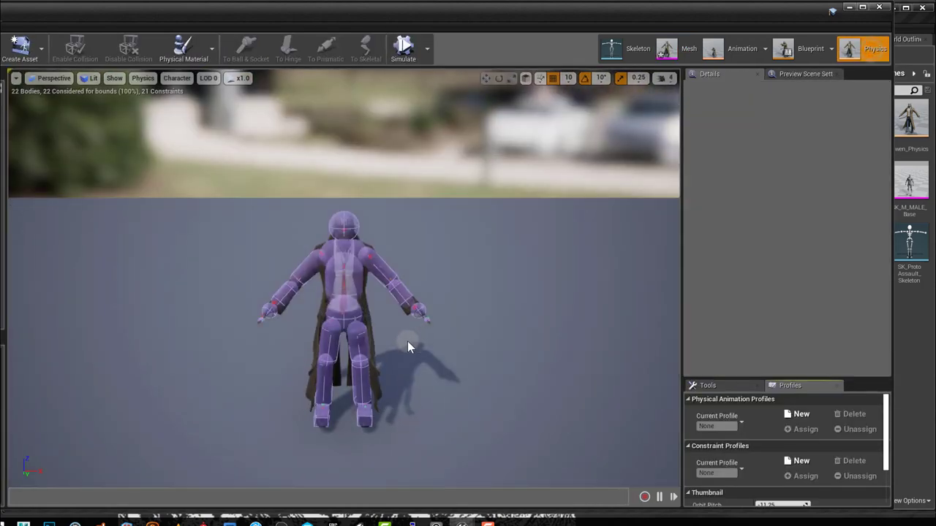
{"action": "scroll", "coordinate": [391, 320], "scroll_direction": "up", "scroll_amount": 5}
{"action": "left_click_drag", "start_coordinate": [437, 350], "coordinate": [752, 370], "text": "alt"}
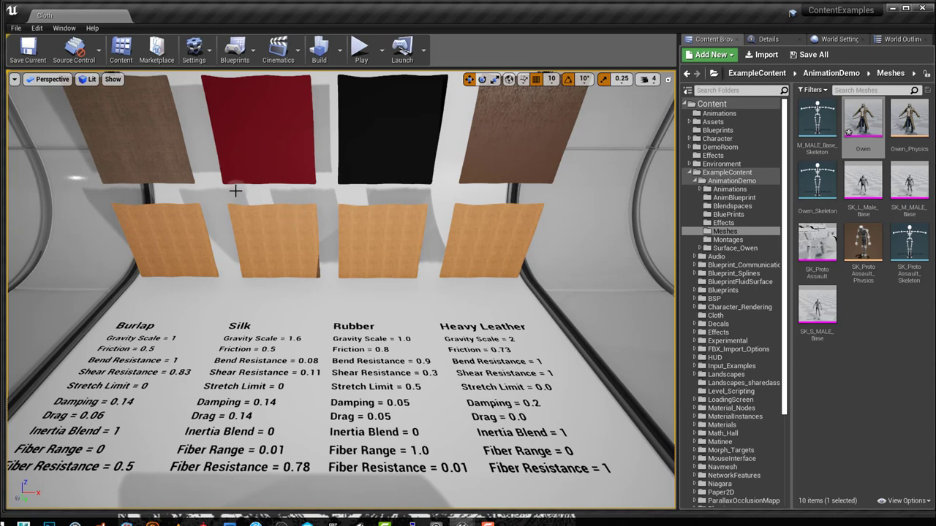
Step: Show the Cloth level in Wireframe and examine the mesh density of the fabric samples and of the character's coat at stand 1.7
{"action": "left_click", "coordinate": [88, 79]}
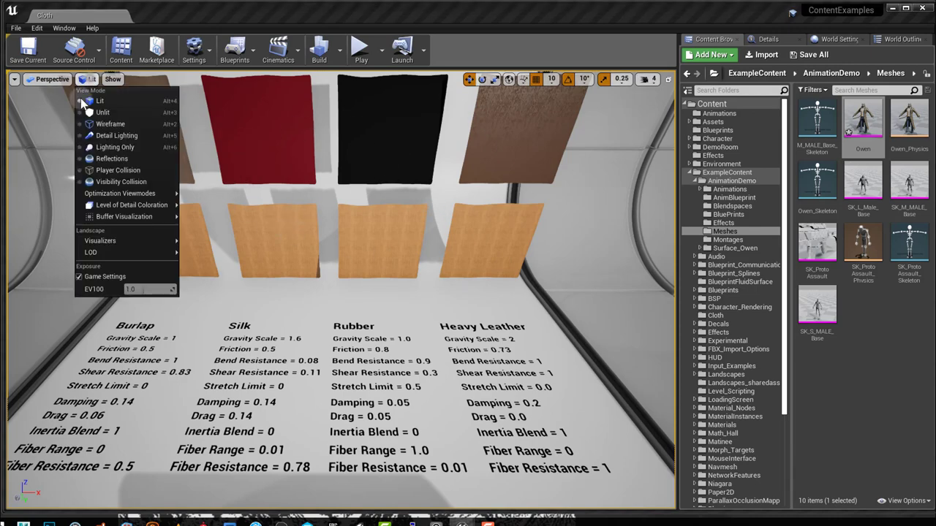
{"action": "left_click", "coordinate": [109, 124]}
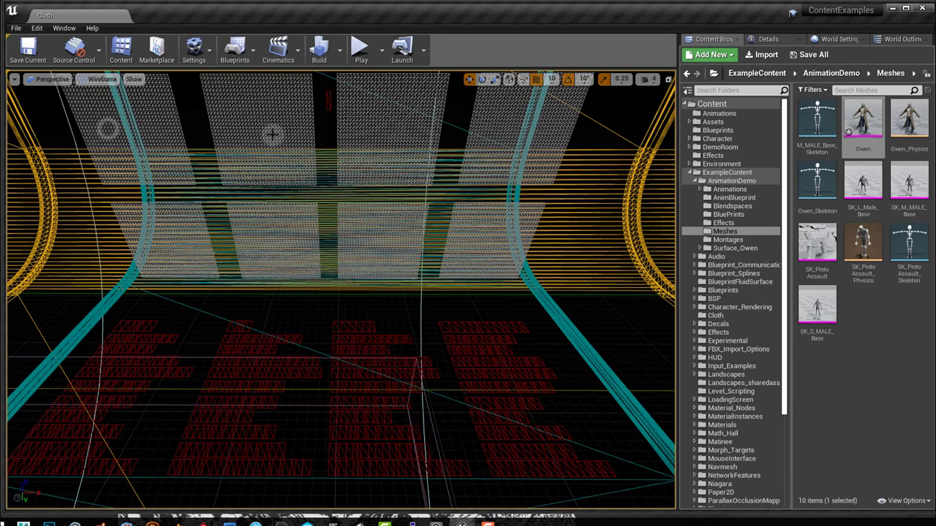
{"action": "key", "text": "w"}
{"action": "right_click_drag", "start_coordinate": [272, 135], "coordinate": [687, 110]}
{"action": "scroll", "coordinate": [340, 288], "scroll_direction": "down", "scroll_amount": 10}
{"action": "key", "text": "s"}
{"action": "key", "text": "w"}
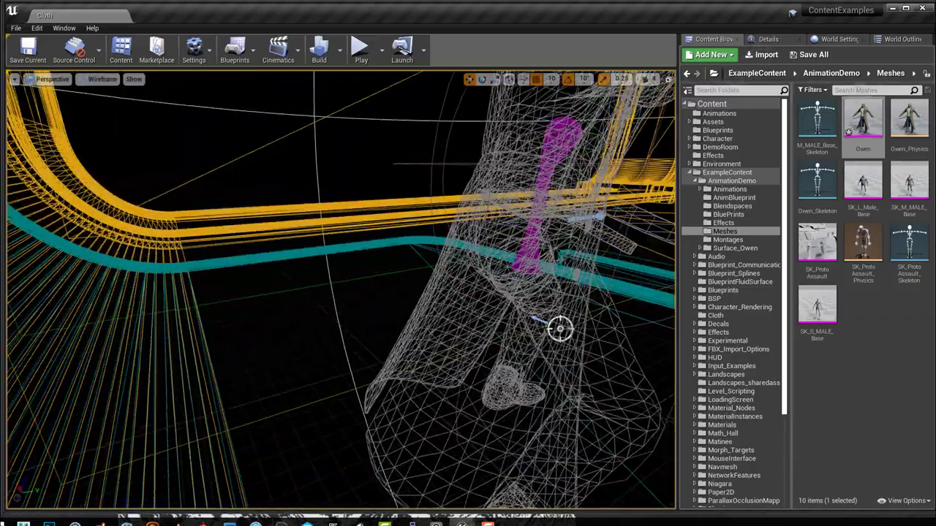
{"action": "key", "text": "d"}
{"action": "right_click_drag", "start_coordinate": [861, 94], "coordinate": [804, 106]}
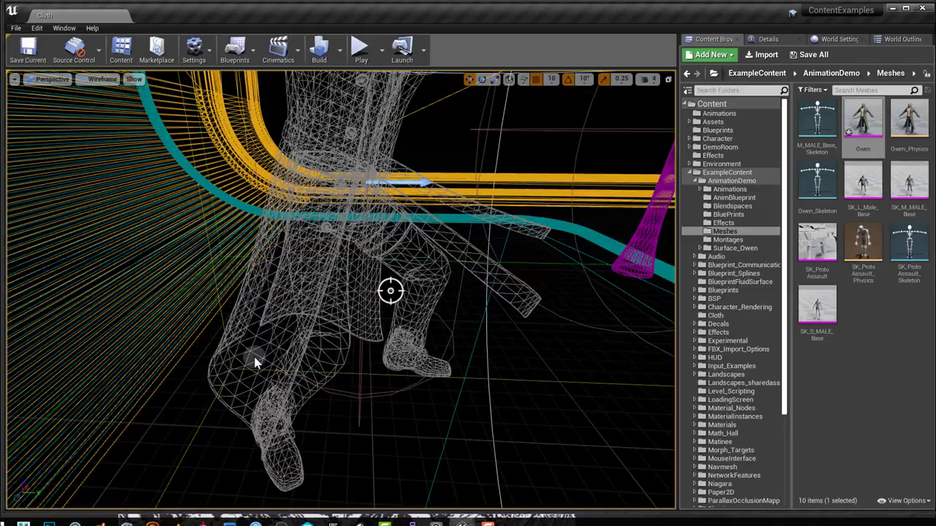
{"action": "key", "text": "s"}
{"action": "right_click_drag", "start_coordinate": [250, 373], "coordinate": [50, 329]}
{"action": "key", "text": "w"}
{"action": "right_click_drag", "start_coordinate": [289, 378], "coordinate": [298, 325]}
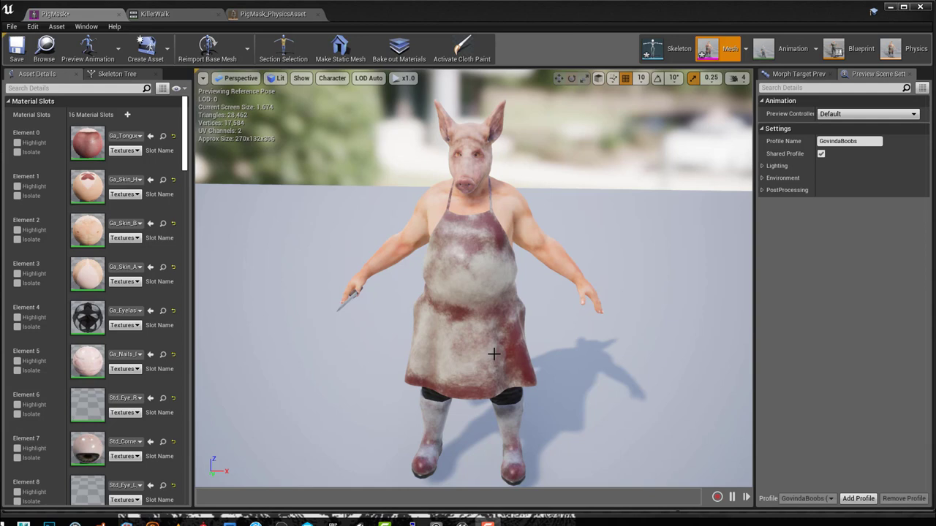
Step: Show the PigMask mesh in Wireframe and examine the topology of its apron up close
{"action": "left_click", "coordinate": [494, 353]}
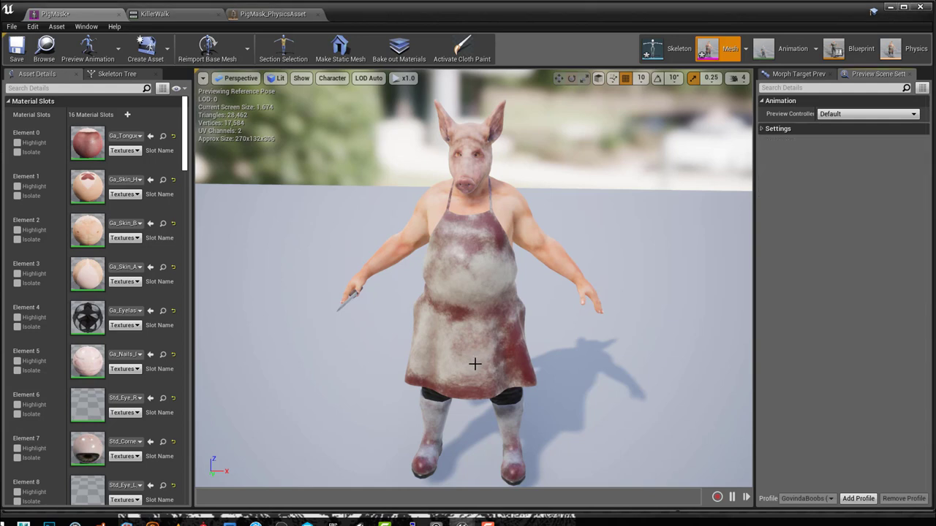
{"action": "key", "text": "alt+2"}
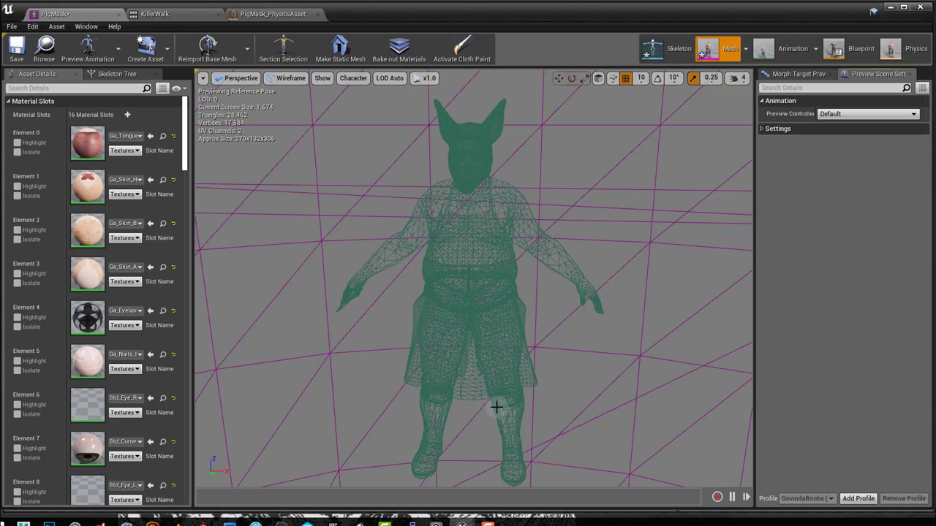
{"action": "scroll", "coordinate": [456, 454], "scroll_direction": "up", "scroll_amount": 3}
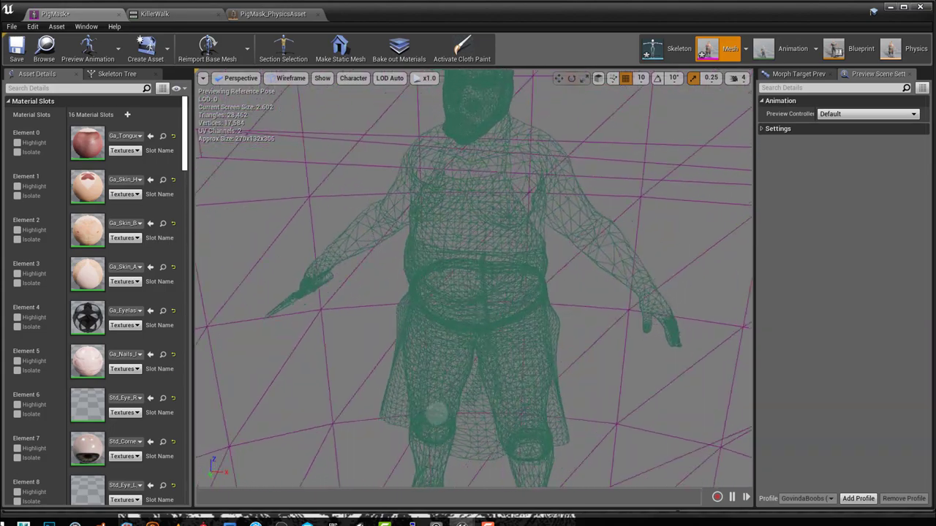
{"action": "left_click_drag", "start_coordinate": [436, 413], "coordinate": [491, 421], "text": "alt"}
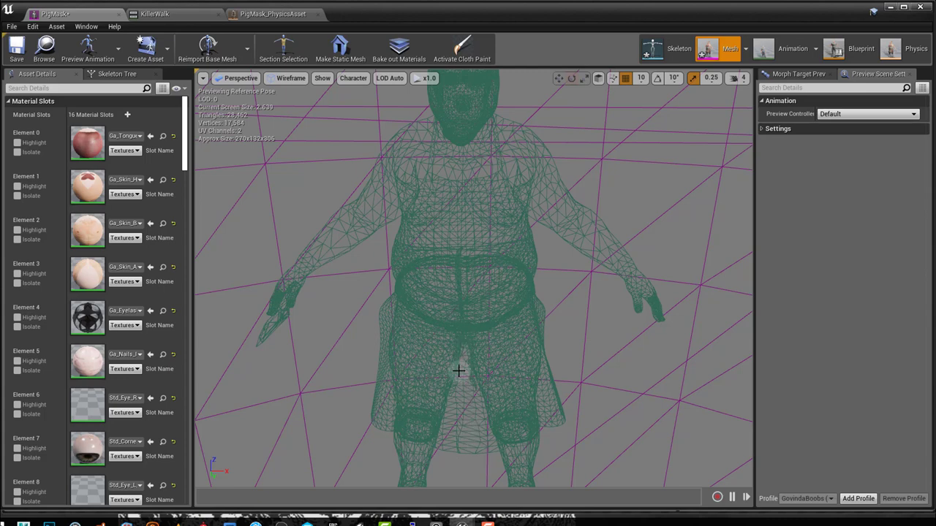
Step: Return the PigMask preview to Lit shading and examine the whole character with its apron
{"action": "left_click", "coordinate": [290, 78]}
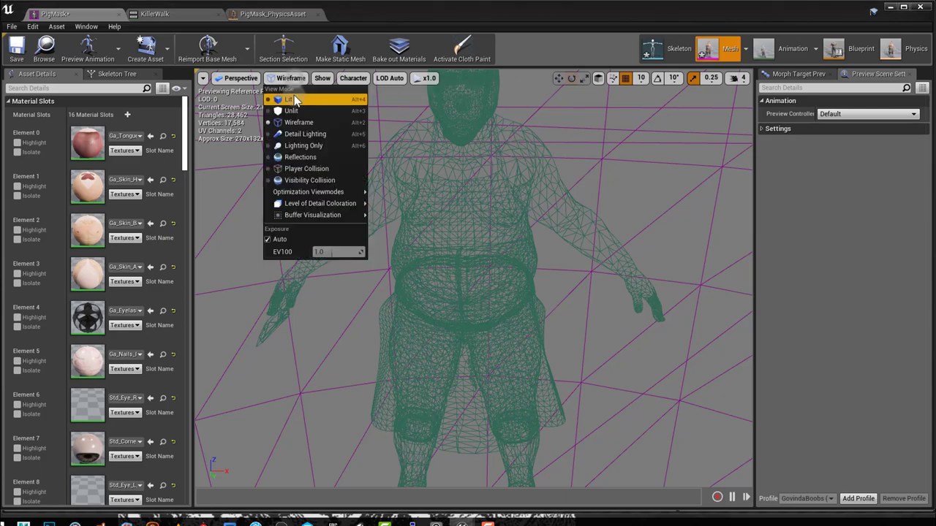
{"action": "left_click", "coordinate": [293, 100]}
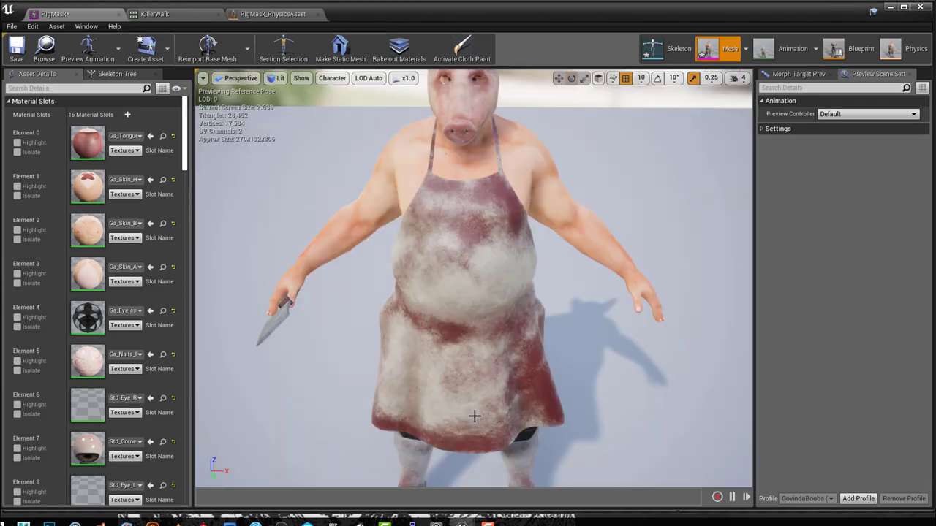
{"action": "left_click_drag", "start_coordinate": [475, 416], "coordinate": [500, 430], "text": "alt"}
{"action": "scroll", "coordinate": [508, 425], "scroll_direction": "down", "scroll_amount": 4}
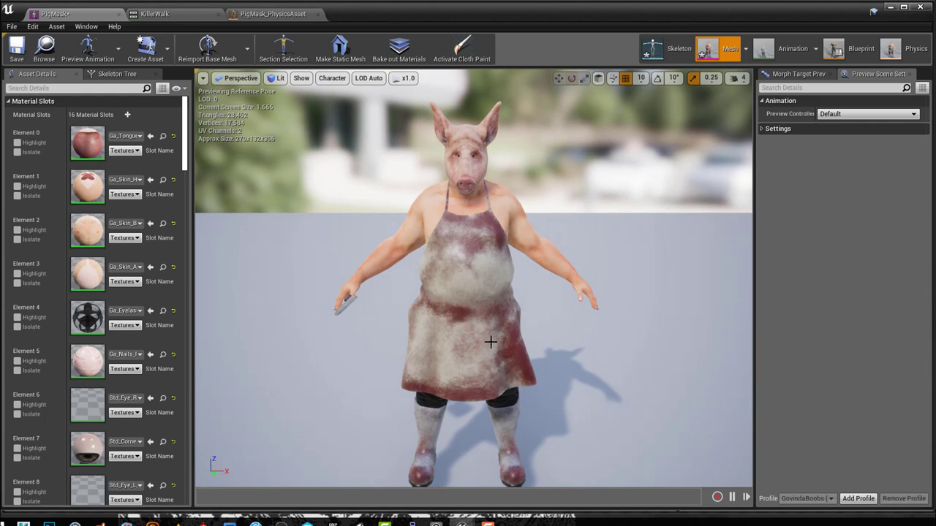
{"action": "left_click_drag", "start_coordinate": [500, 430], "coordinate": [484, 428], "text": "alt"}
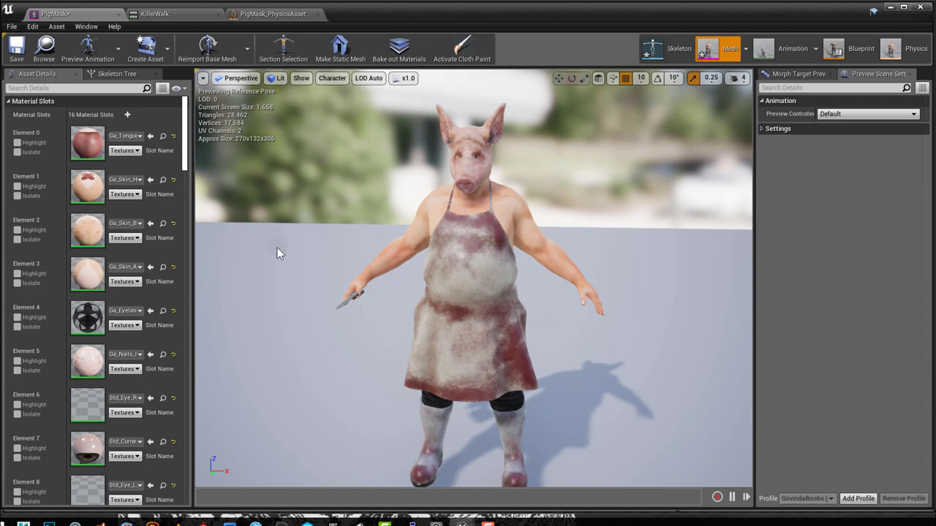
Step: Display the Clothing settings of the PigMask mesh and select the PigMask_Clothing_0 data
{"action": "left_click", "coordinate": [86, 26]}
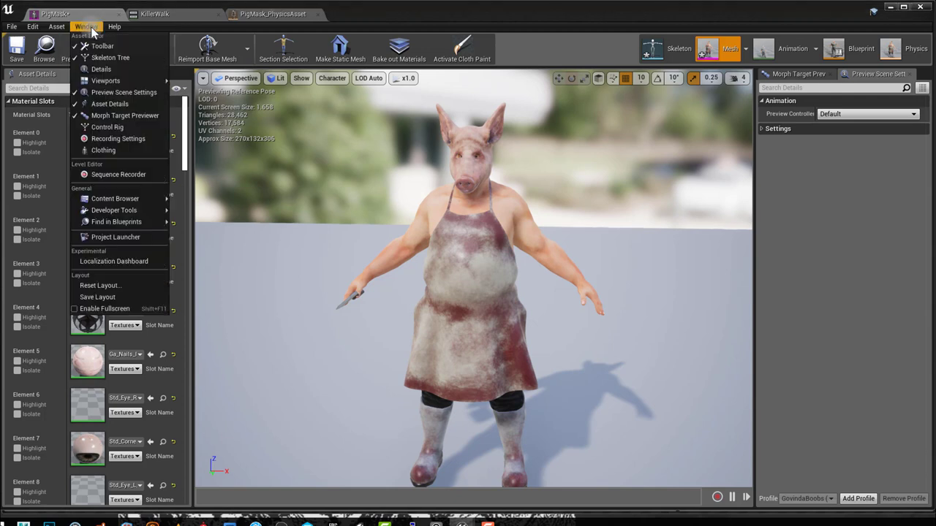
{"action": "left_click", "coordinate": [111, 151]}
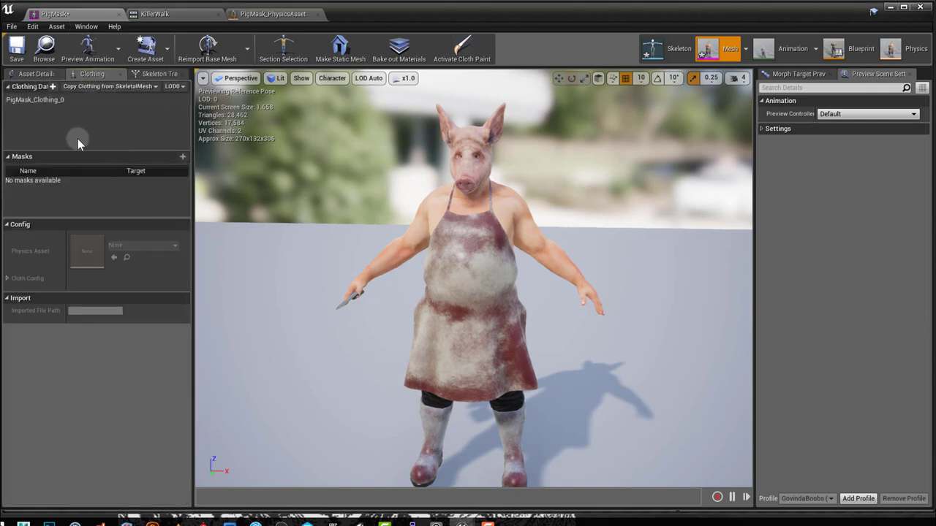
{"action": "left_click", "coordinate": [48, 100]}
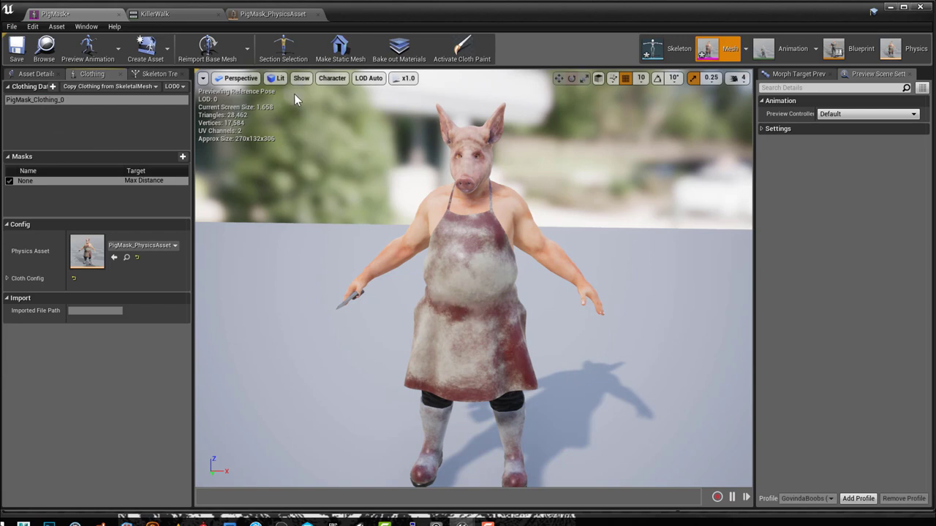
Step: Enable section selection and create clothing data PigMask_Clothing from the apron section, using PigMask_PhysicsAsset for collision
{"action": "left_click", "coordinate": [285, 48]}
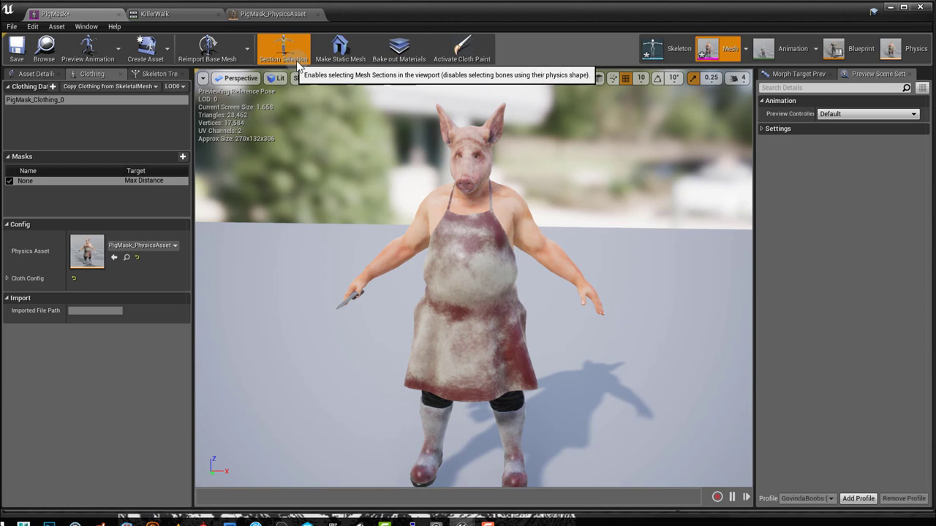
{"action": "left_click", "coordinate": [471, 189]}
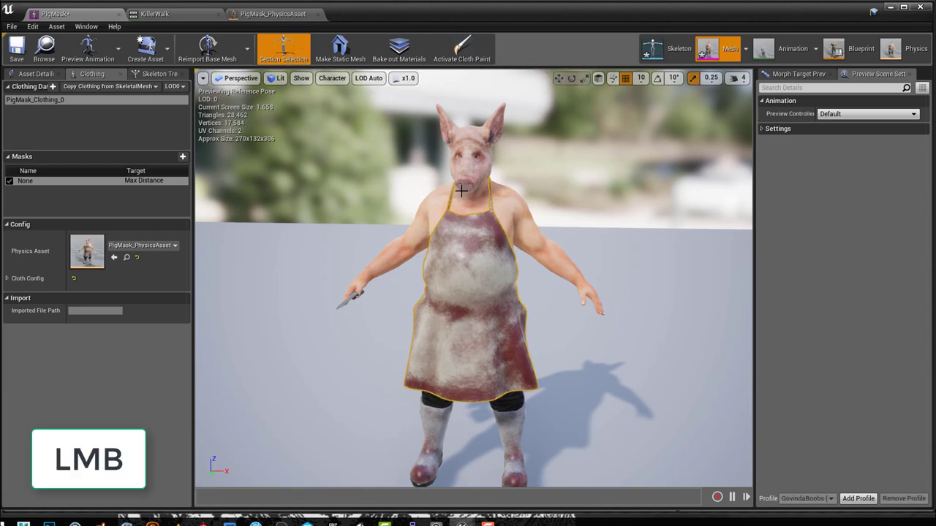
{"action": "left_click", "coordinate": [453, 347]}
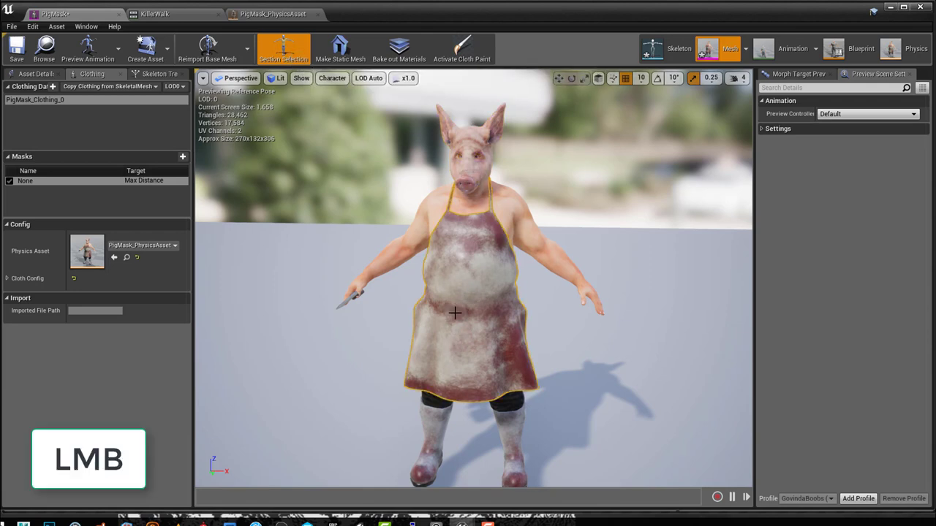
{"action": "right_click", "coordinate": [454, 312]}
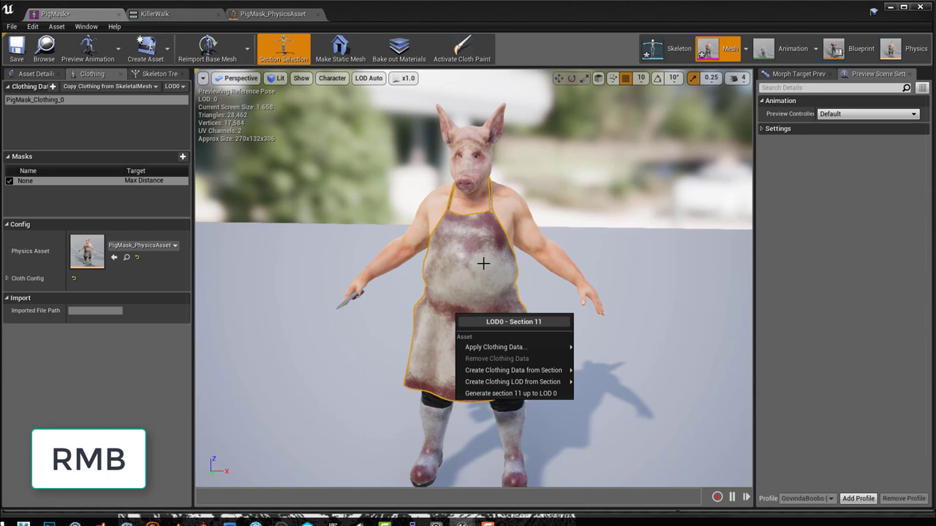
{"action": "mouse_move", "coordinate": [483, 370]}
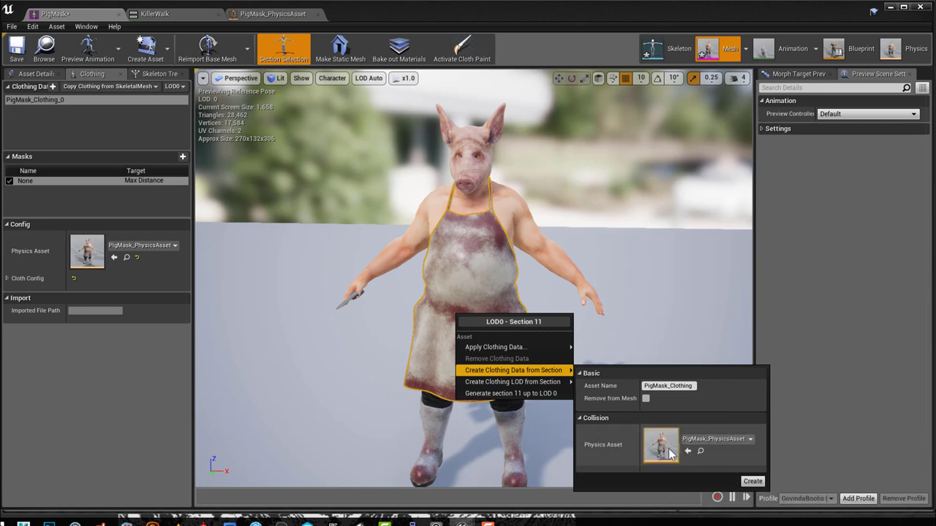
{"action": "left_click", "coordinate": [752, 481]}
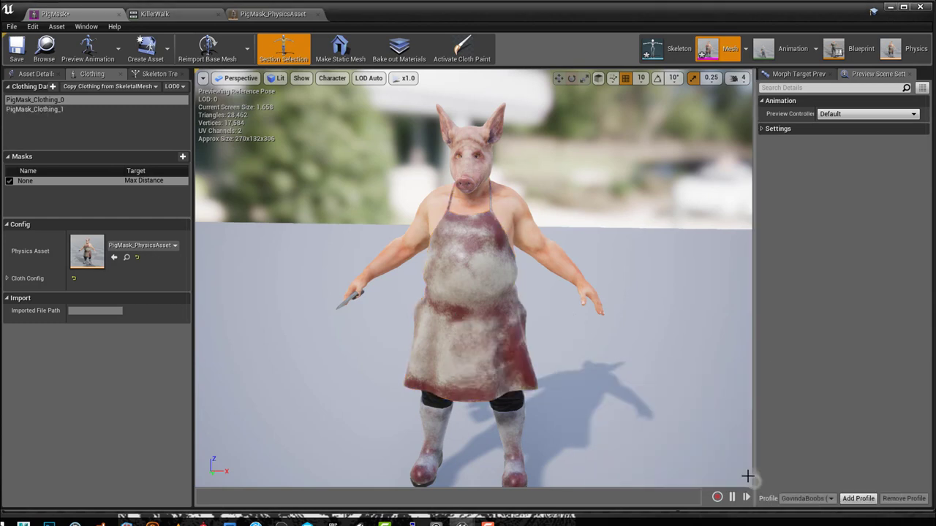
Step: Select PigMask_Clothing_1 and check which clothing data can be applied to the apron section, without applying any
{"action": "left_click", "coordinate": [56, 109]}
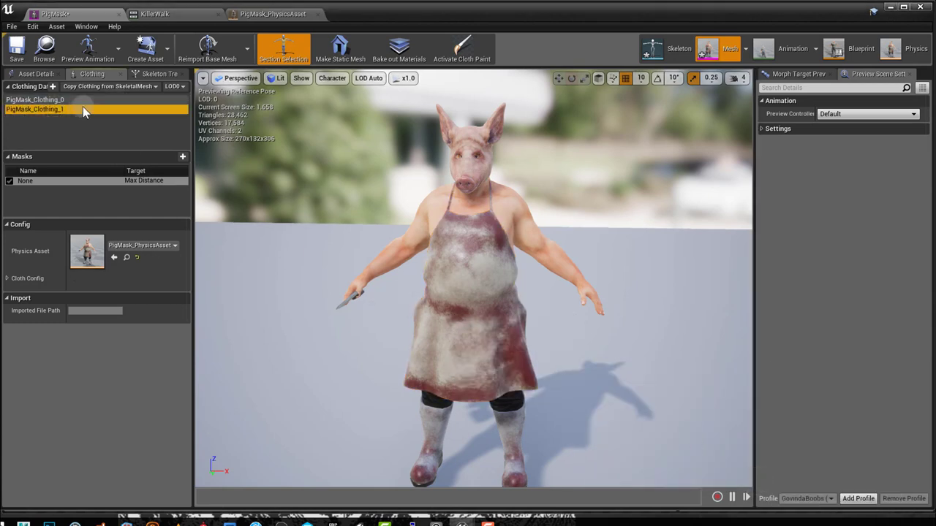
{"action": "left_click", "coordinate": [483, 332]}
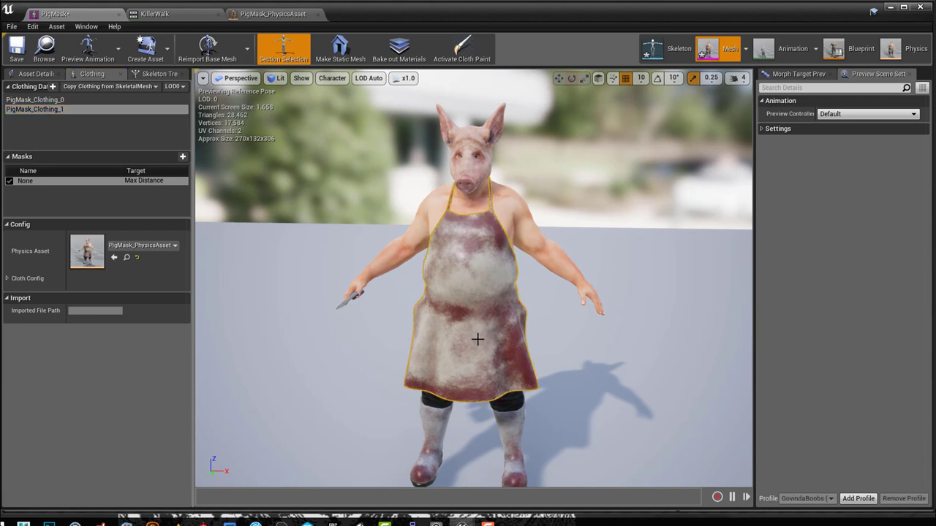
{"action": "right_click", "coordinate": [468, 311]}
{"action": "mouse_move", "coordinate": [500, 346]}
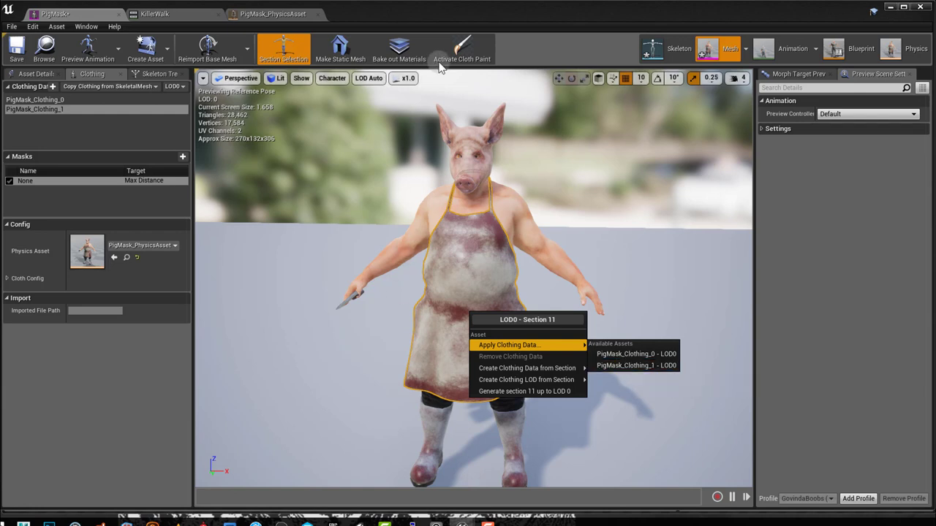
{"action": "left_click", "coordinate": [546, 55]}
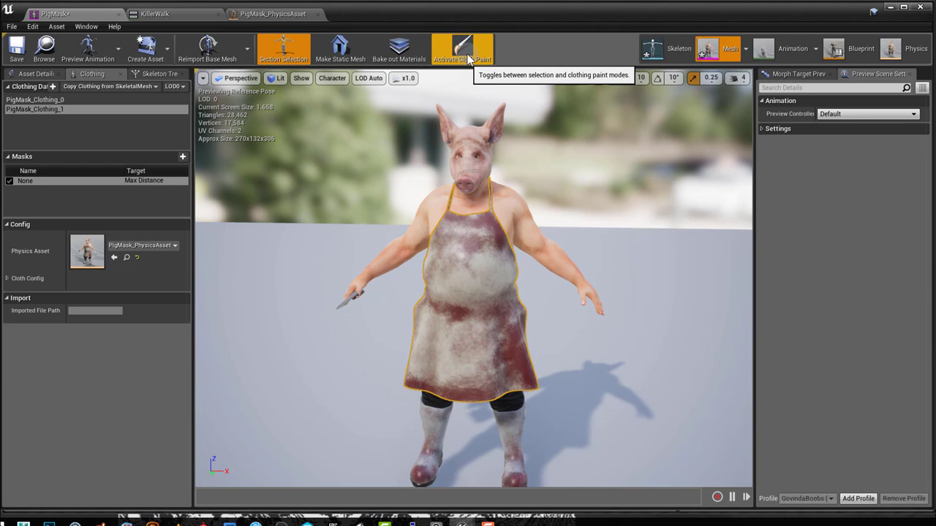
Step: Apply the PigMask_Clothing_1 - LOD0 clothing data to the apron section
{"action": "right_click", "coordinate": [471, 272]}
{"action": "mouse_move", "coordinate": [512, 331]}
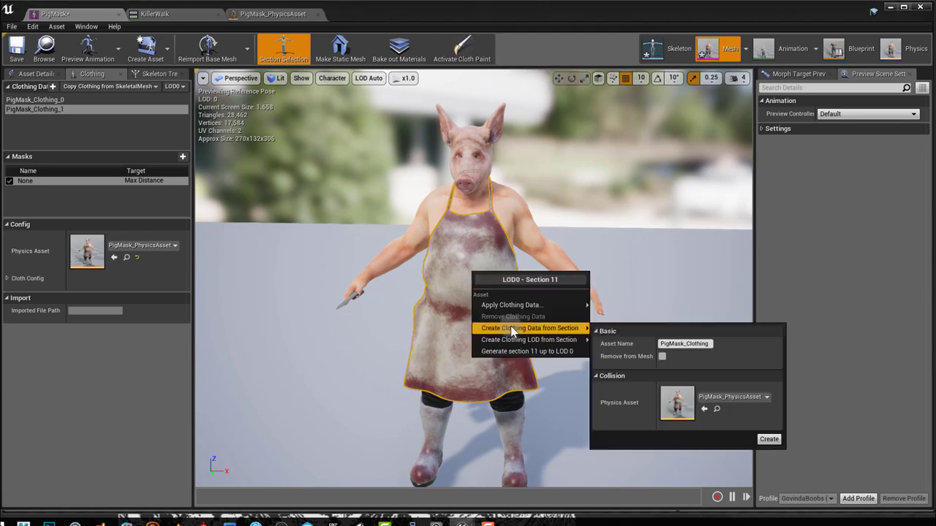
{"action": "mouse_move", "coordinate": [521, 301]}
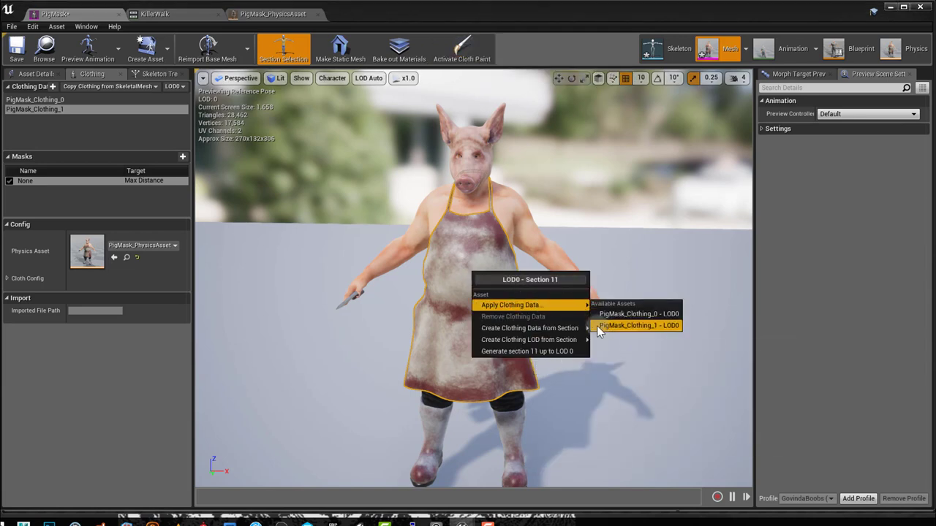
{"action": "left_click", "coordinate": [599, 325]}
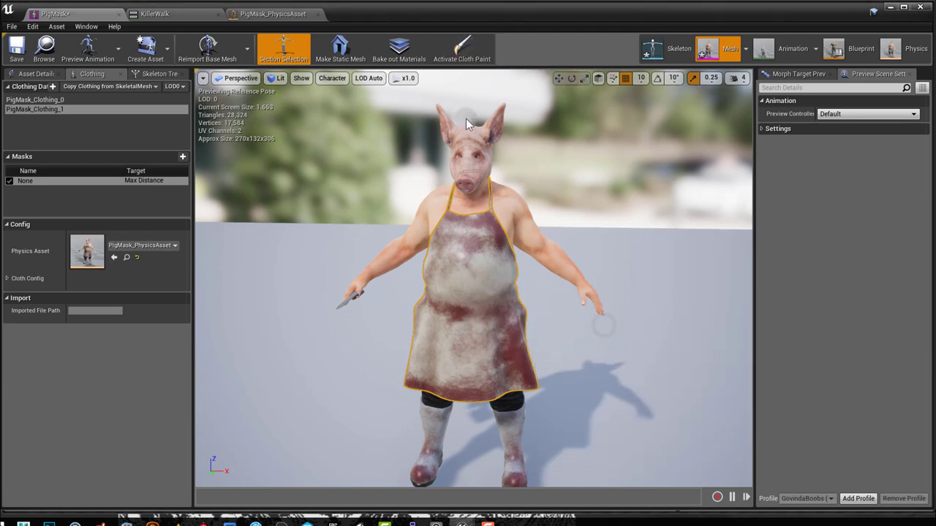
Step: Activate cloth painting, compare the paint on PigMask_Clothing_0, and select PigMask_Clothing_1 as the data to paint
{"action": "left_click", "coordinate": [462, 53]}
{"action": "left_click", "coordinate": [64, 101]}
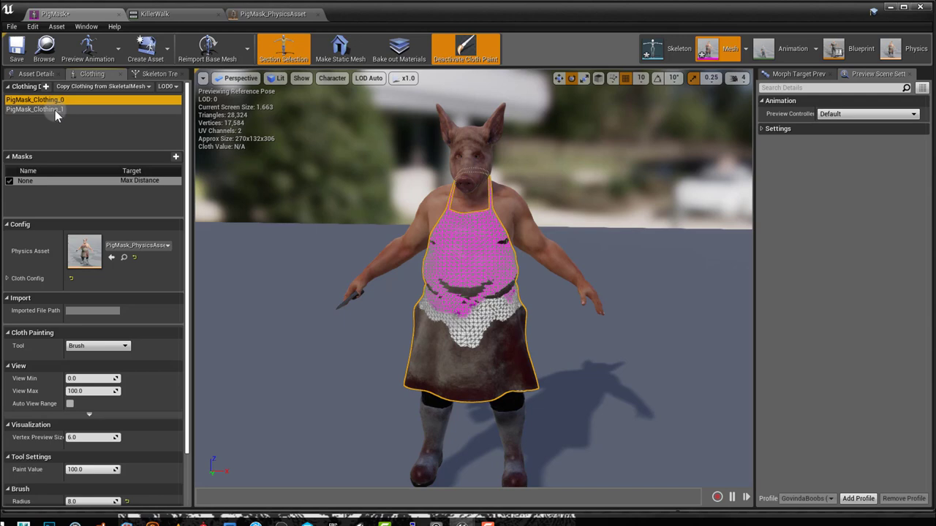
{"action": "left_click", "coordinate": [54, 110]}
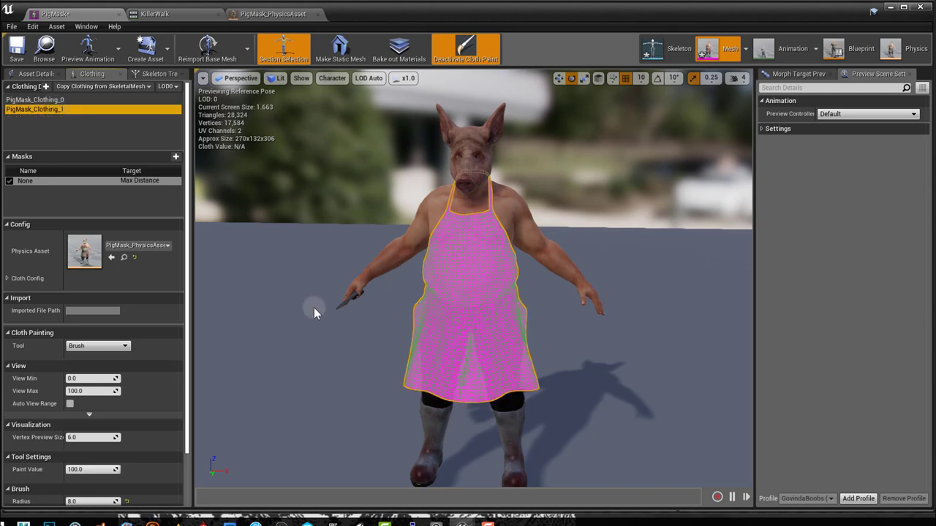
{"action": "scroll", "coordinate": [493, 403], "scroll_direction": "up", "scroll_amount": 2}
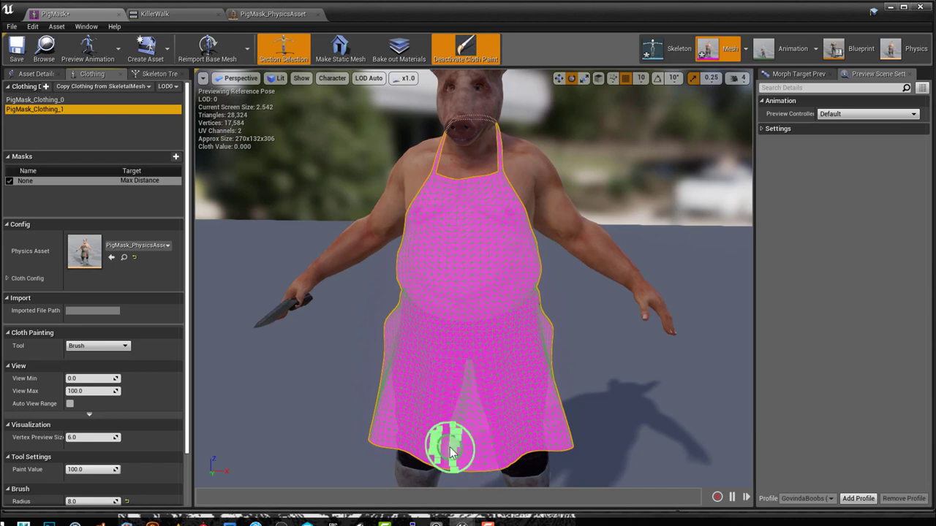
{"action": "scroll", "coordinate": [346, 306], "scroll_direction": "down", "scroll_amount": 2}
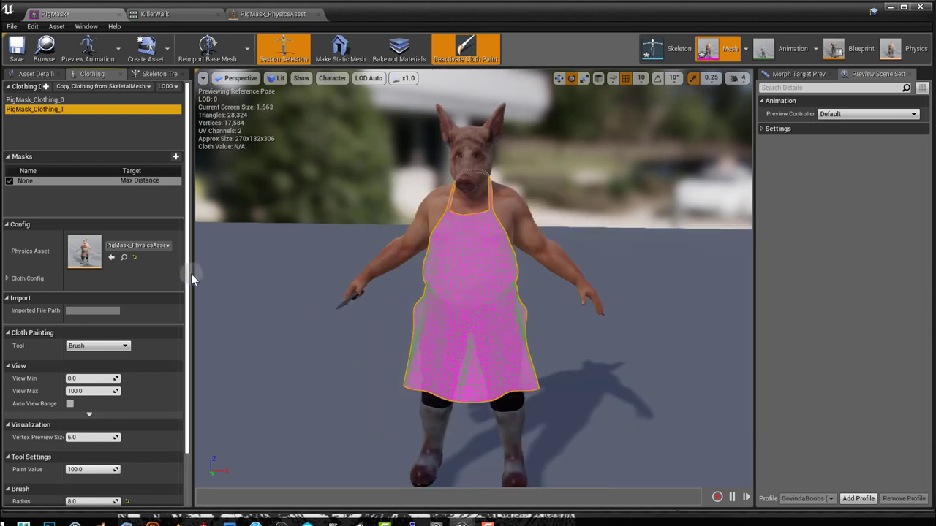
Step: Review the cloth painting tools, try a brush radius of 128 on the apron, undo the paint and restore the radius to 8
{"action": "scroll", "coordinate": [175, 306], "scroll_direction": "down", "scroll_amount": 3}
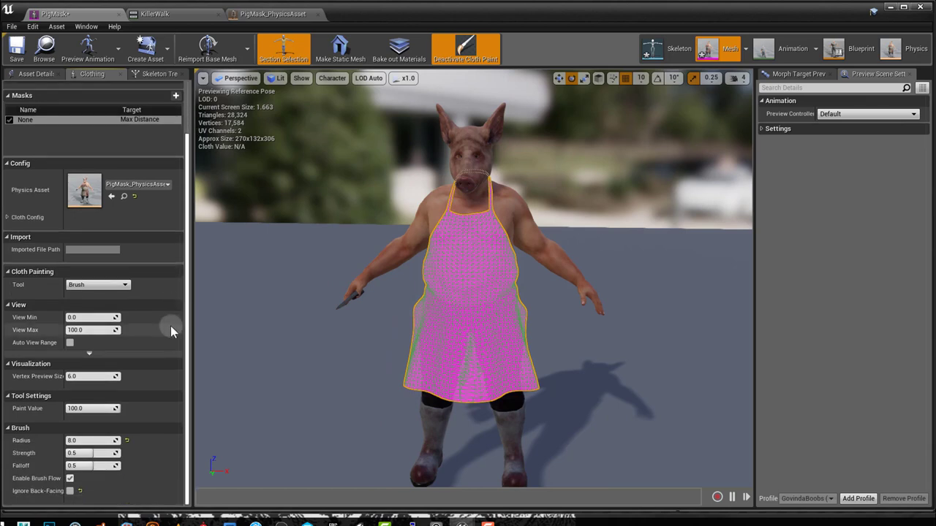
{"action": "left_click", "coordinate": [83, 283]}
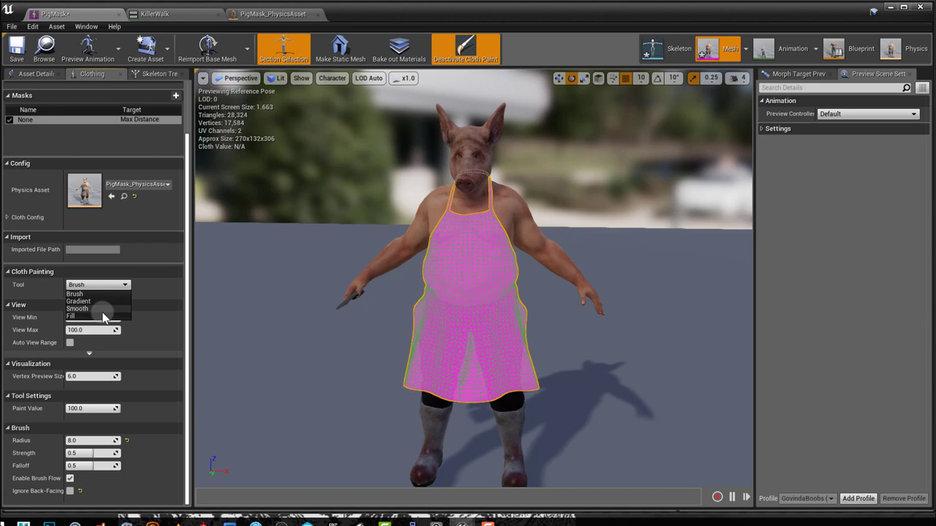
{"action": "left_click", "coordinate": [155, 293]}
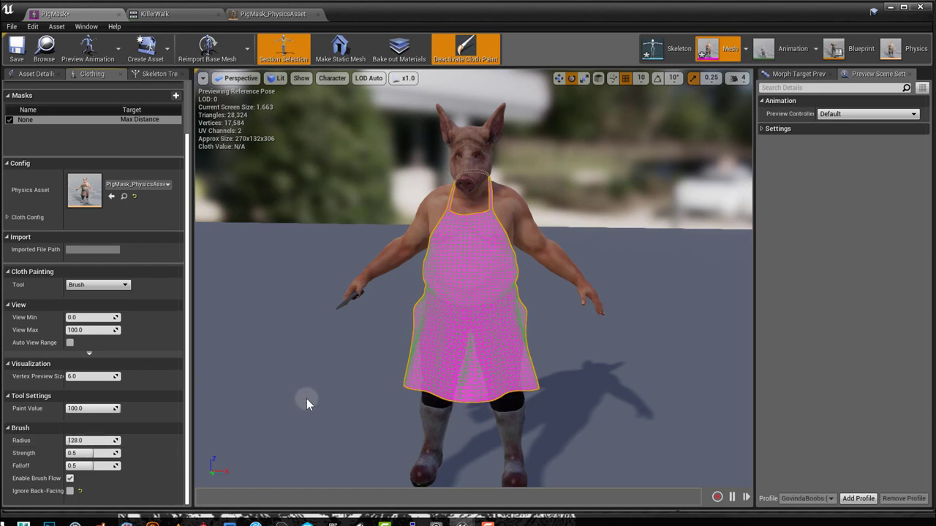
{"action": "left_click", "coordinate": [476, 307]}
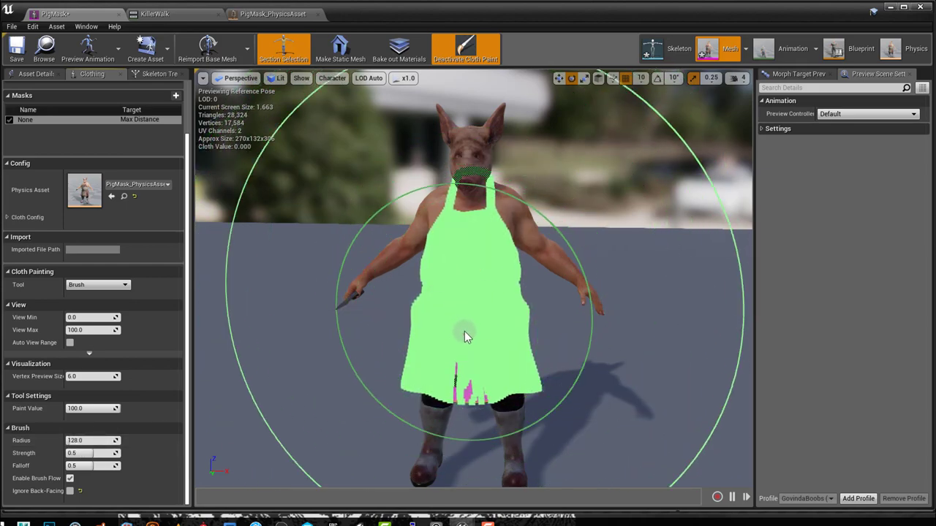
{"action": "key", "text": "ctrl+z"}
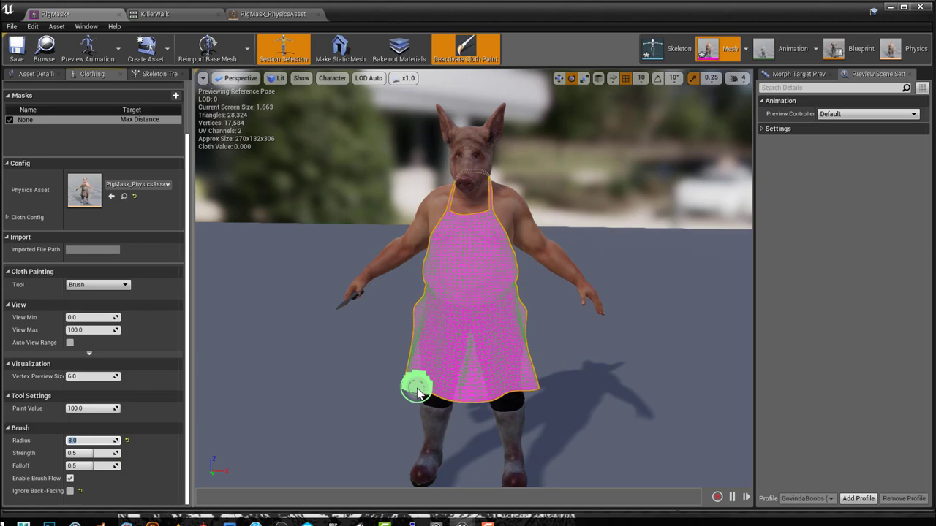
Step: Try painting the apron's hem with paint value 100 and brush radius 8, and erase it with paint value 0
{"action": "mouse_move", "coordinate": [368, 400]}
{"action": "left_mouse_down", "text": "alt"}
{"action": "mouse_move", "coordinate": [438, 400]}
{"action": "mouse_move", "coordinate": [368, 390]}
{"action": "mouse_move", "coordinate": [381, 400]}
{"action": "left_mouse_up", "text": "alt"}
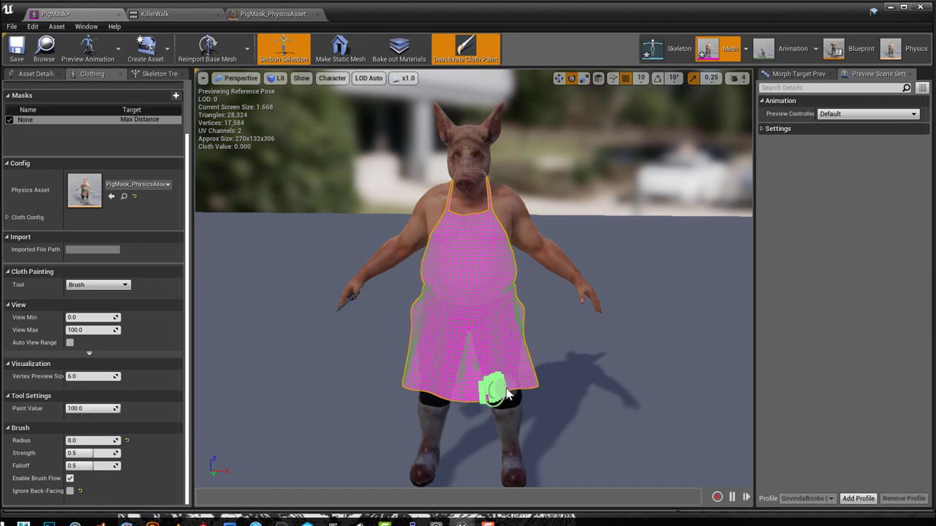
{"action": "mouse_move", "coordinate": [508, 394]}
{"action": "left_mouse_down"}
{"action": "mouse_move", "coordinate": [517, 385]}
{"action": "mouse_move", "coordinate": [427, 392]}
{"action": "left_mouse_up"}
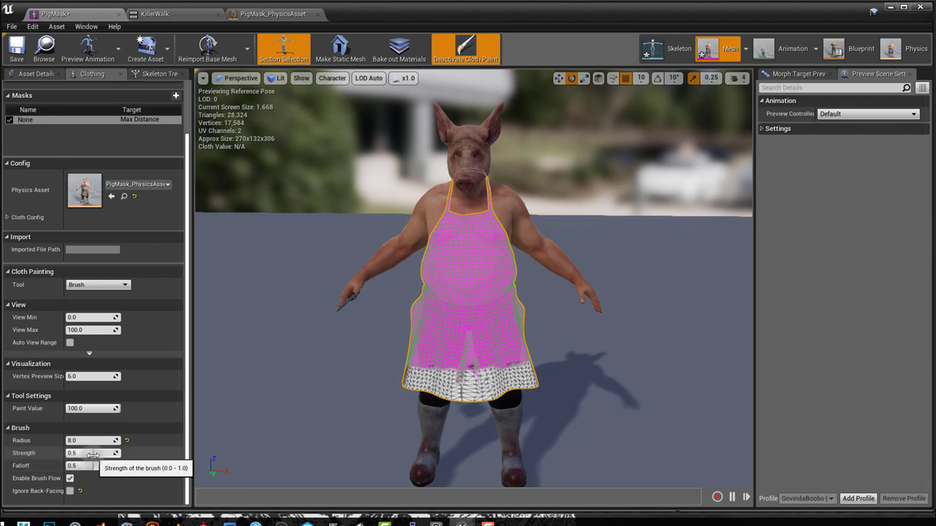
{"action": "left_click_drag", "start_coordinate": [95, 408], "coordinate": [22, 408]}
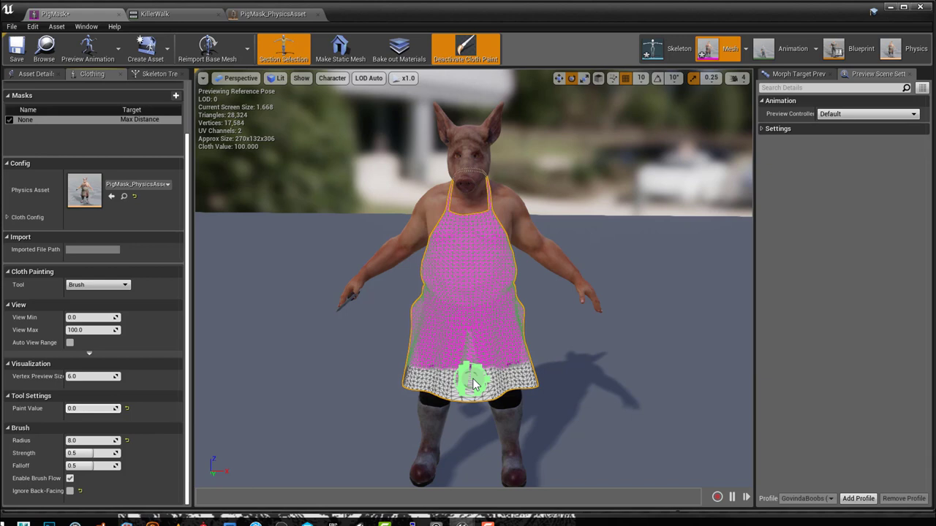
{"action": "mouse_move", "coordinate": [473, 385]}
{"action": "left_mouse_down"}
{"action": "mouse_move", "coordinate": [441, 381]}
{"action": "mouse_move", "coordinate": [488, 380]}
{"action": "mouse_move", "coordinate": [449, 382]}
{"action": "mouse_move", "coordinate": [473, 386]}
{"action": "left_mouse_up"}
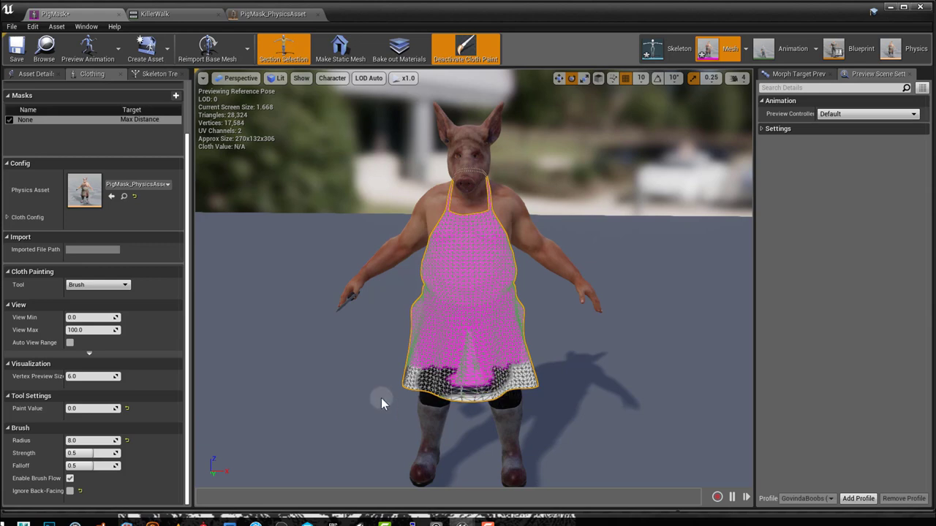
{"action": "left_click_drag", "start_coordinate": [95, 453], "coordinate": [136, 459]}
{"action": "left_click_drag", "start_coordinate": [410, 381], "coordinate": [510, 379]}
{"action": "left_click", "coordinate": [127, 454]}
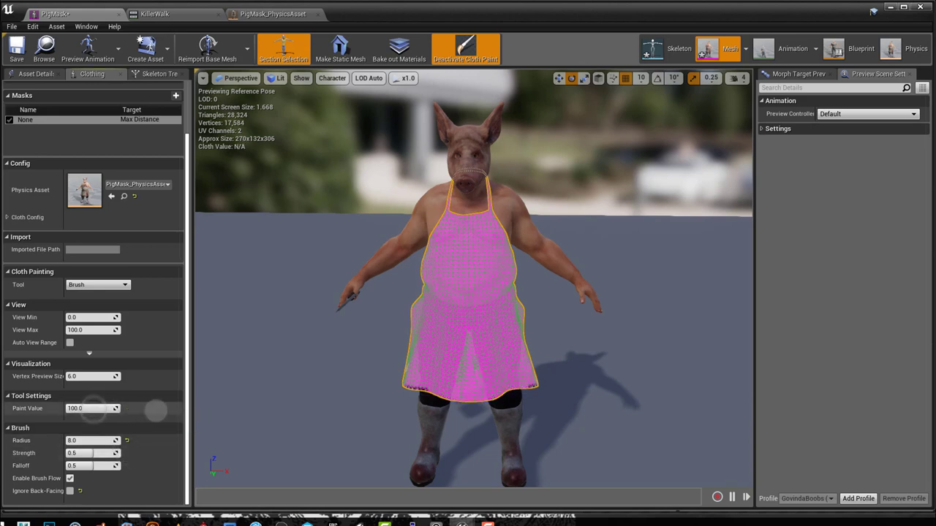
Step: Paint the apron below the waist with paint value 100 and preview its cloth simulation
{"action": "left_click_drag", "start_coordinate": [495, 382], "coordinate": [410, 389]}
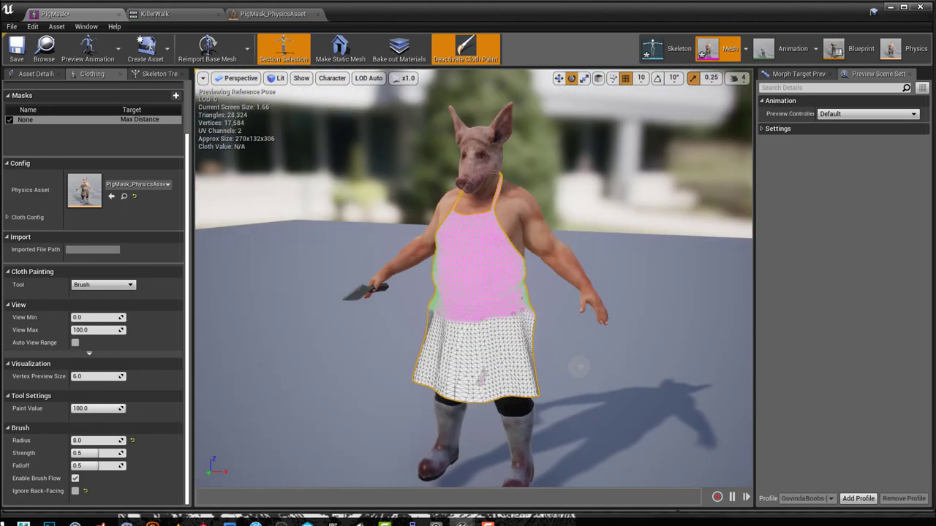
{"action": "left_click_drag", "start_coordinate": [578, 367], "coordinate": [780, 368], "text": "alt"}
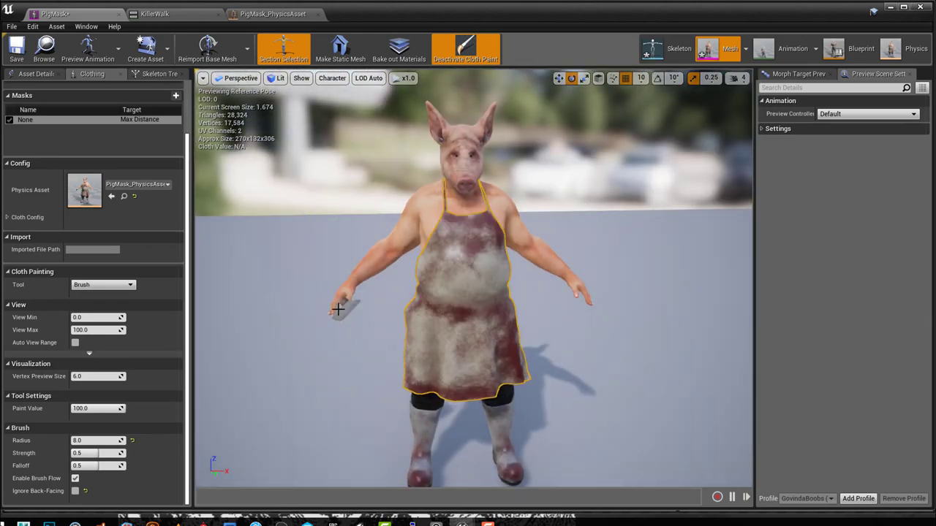
{"action": "key", "text": "h"}
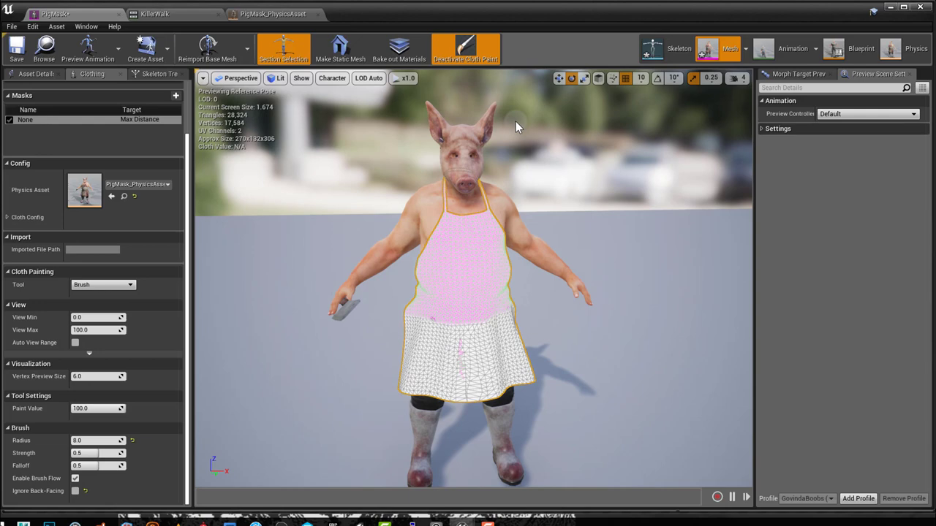
Step: Leave cloth painting and preview the apron's movement from several angles with the specific animation KillerWalk
{"action": "left_click", "coordinate": [466, 49]}
{"action": "mouse_move", "coordinate": [608, 367]}
{"action": "left_mouse_down", "text": "alt"}
{"action": "mouse_move", "coordinate": [508, 357]}
{"action": "mouse_move", "coordinate": [589, 364]}
{"action": "left_mouse_up", "text": "alt"}
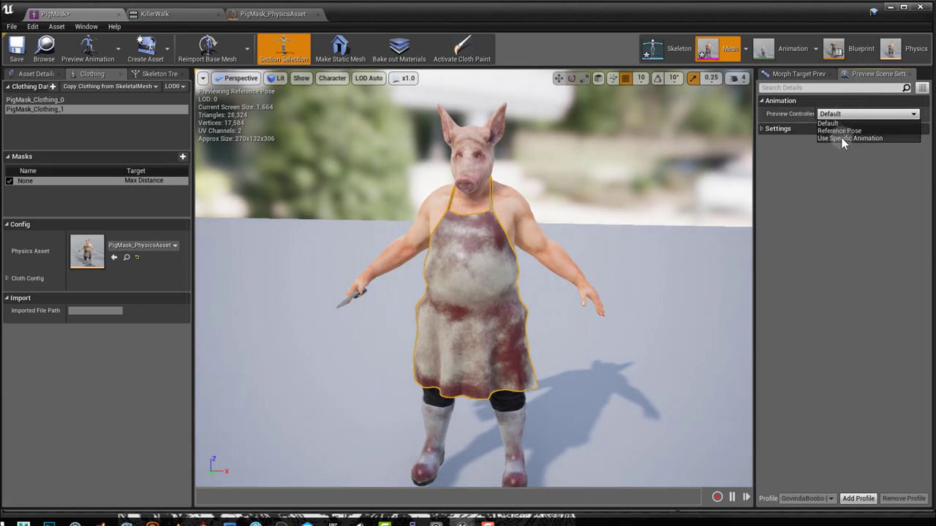
{"action": "left_click", "coordinate": [848, 138]}
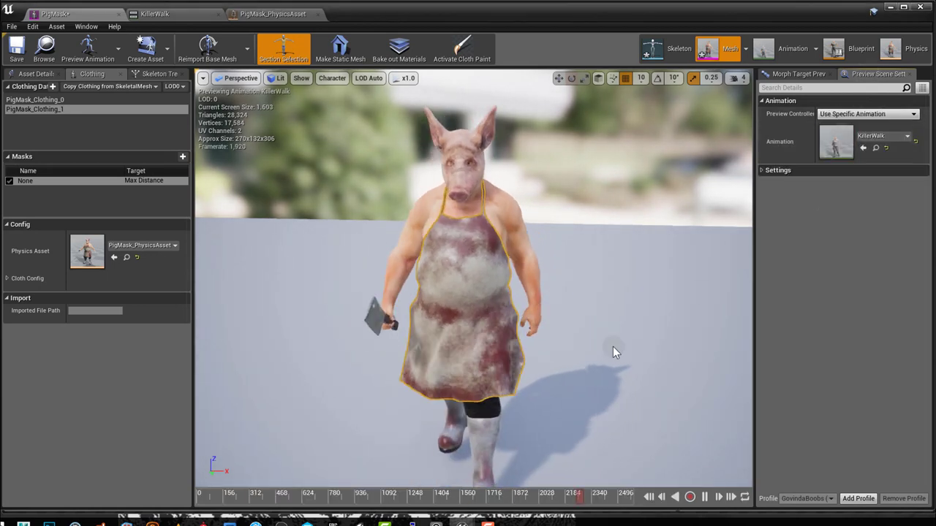
{"action": "left_click_drag", "start_coordinate": [604, 383], "coordinate": [446, 396], "text": "alt"}
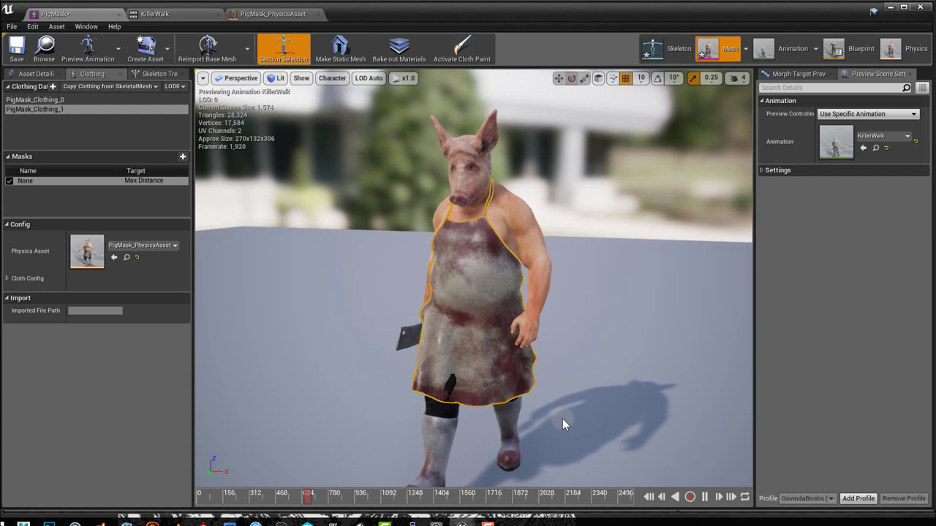
{"action": "left_click_drag", "start_coordinate": [562, 418], "coordinate": [596, 410], "text": "alt"}
Step: Smooth the cloth paint over the whole mesh and along the waist border using a smoothing strength of about 0.69, and preview the result
{"action": "left_click", "coordinate": [466, 60]}
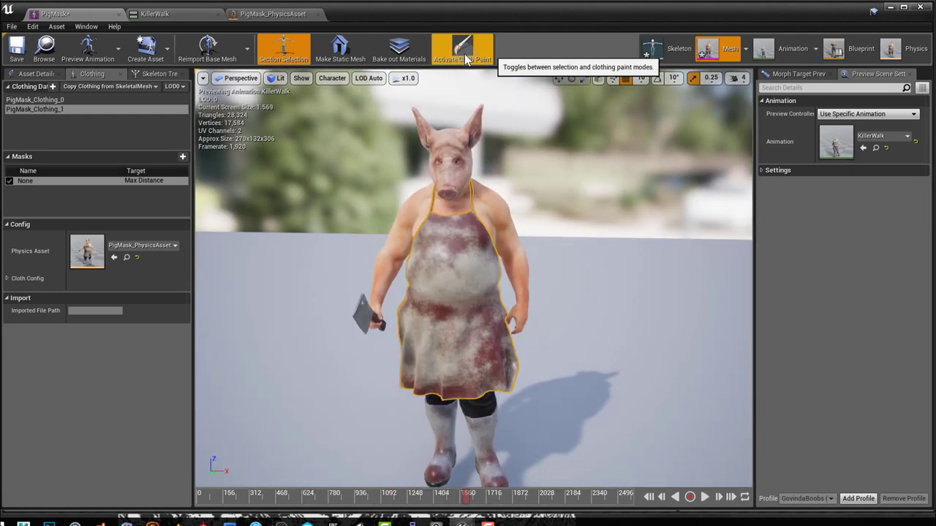
{"action": "left_click", "coordinate": [465, 60]}
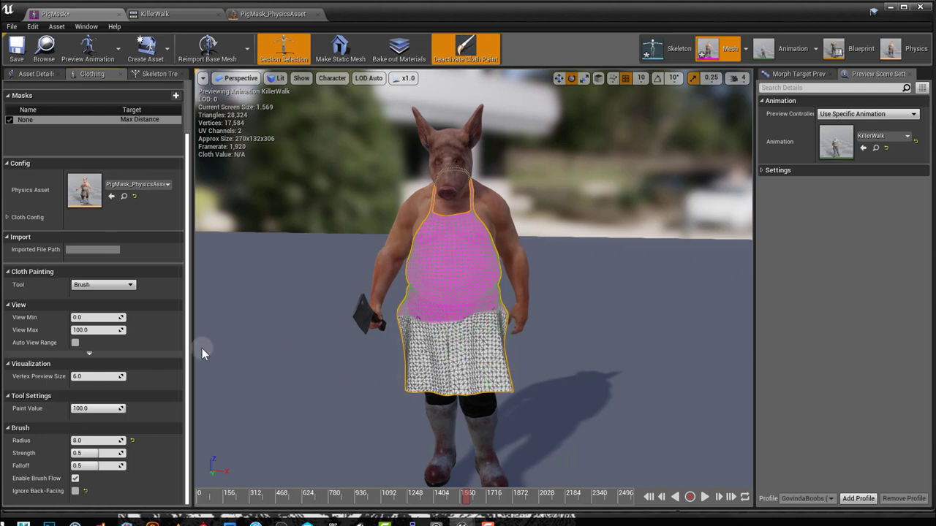
{"action": "left_click", "coordinate": [103, 285]}
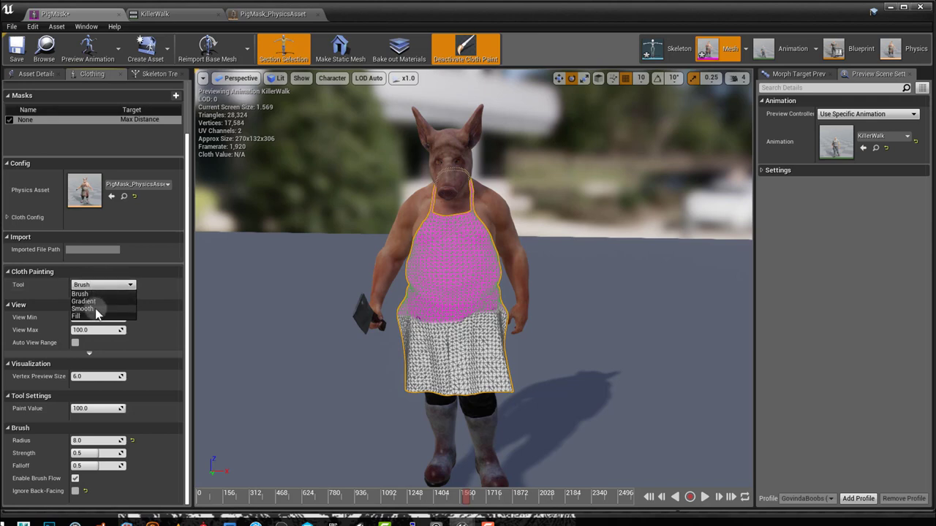
{"action": "left_click", "coordinate": [96, 309]}
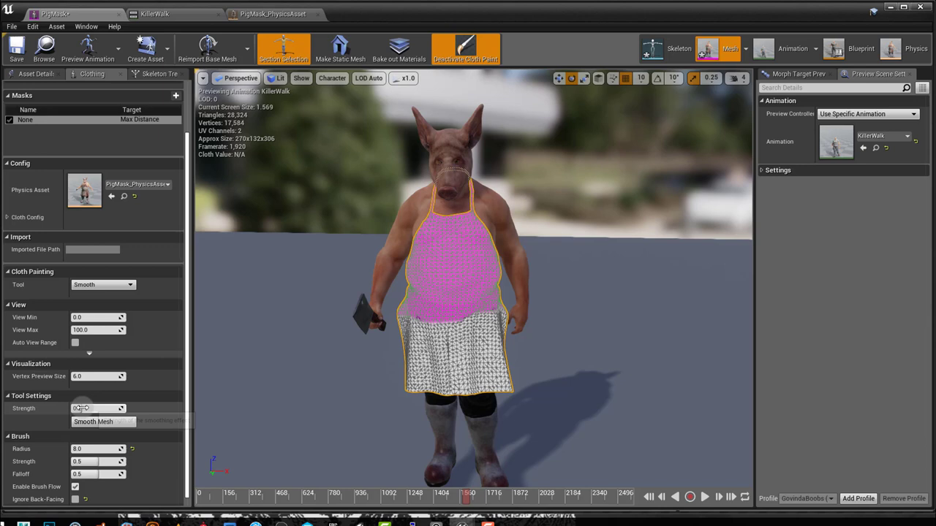
{"action": "left_click_drag", "start_coordinate": [81, 409], "coordinate": [108, 408]}
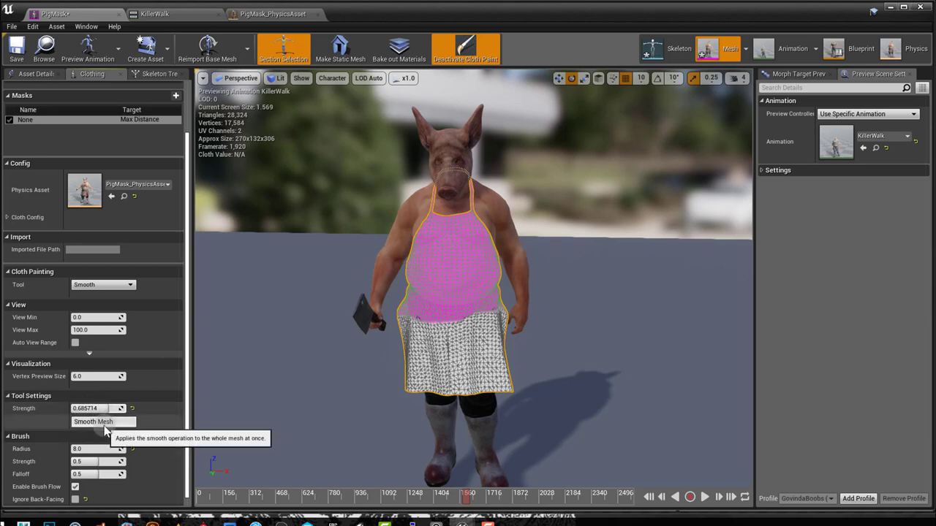
{"action": "left_click", "coordinate": [103, 424]}
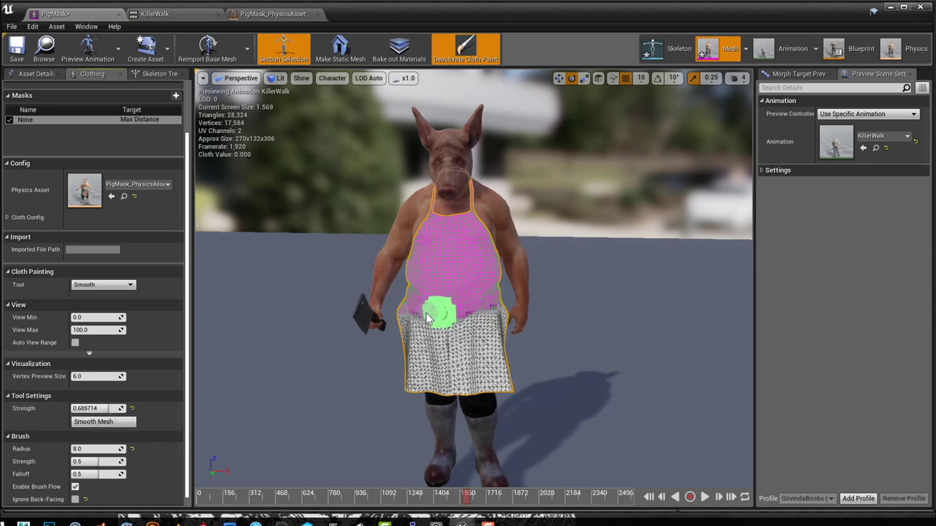
{"action": "left_click_drag", "start_coordinate": [427, 318], "coordinate": [496, 314]}
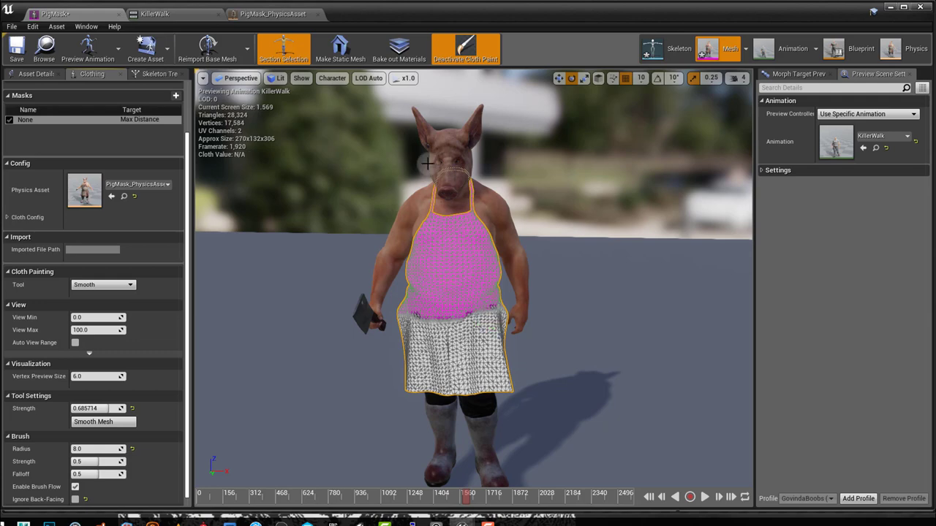
{"action": "left_click", "coordinate": [465, 49]}
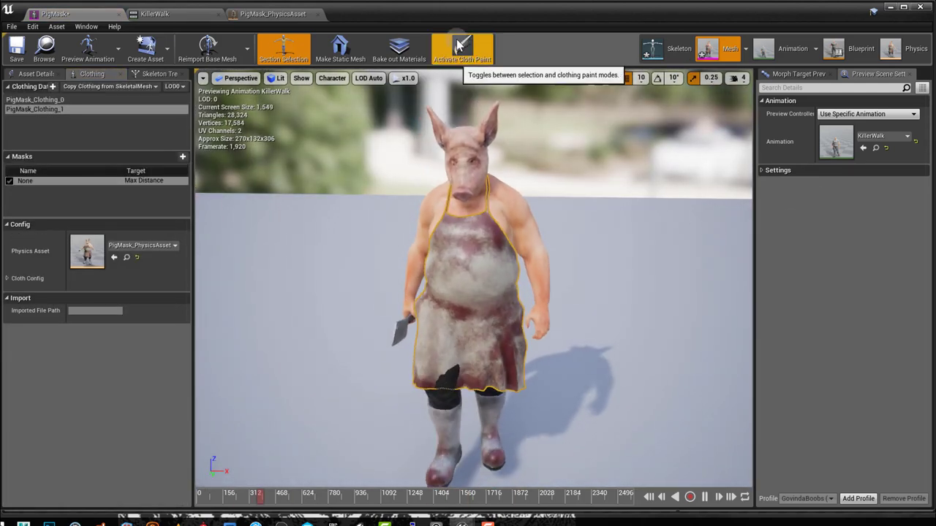
Step: Brush a transition band with paint value about 26.67 across the apron's waist and finish cloth painting
{"action": "left_click", "coordinate": [456, 51]}
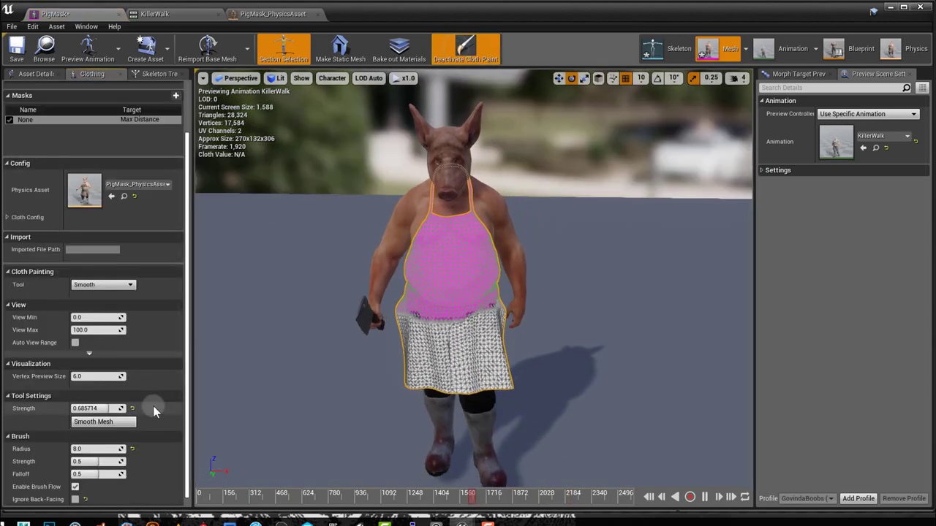
{"action": "left_click", "coordinate": [110, 285]}
{"action": "left_click", "coordinate": [80, 293]}
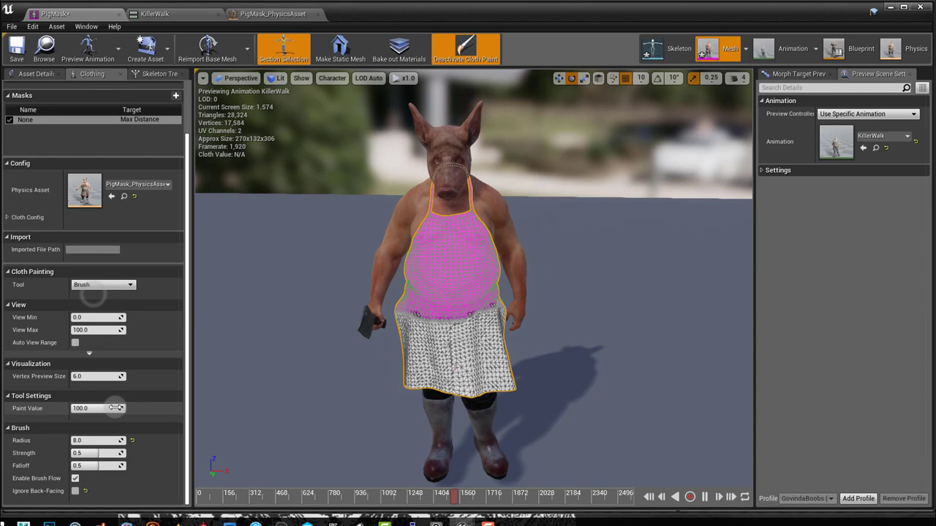
{"action": "left_click_drag", "start_coordinate": [95, 408], "coordinate": [76, 409]}
{"action": "left_click_drag", "start_coordinate": [510, 306], "coordinate": [462, 319]}
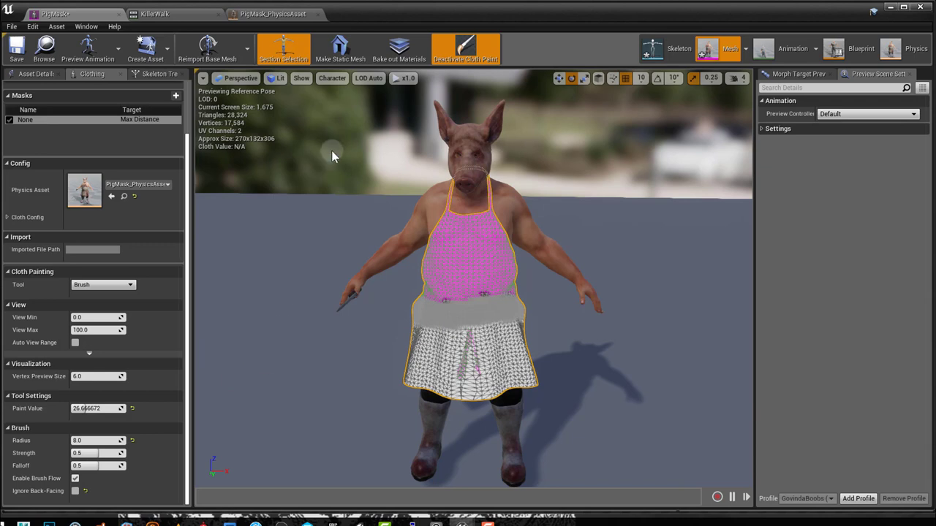
{"action": "left_click", "coordinate": [465, 48]}
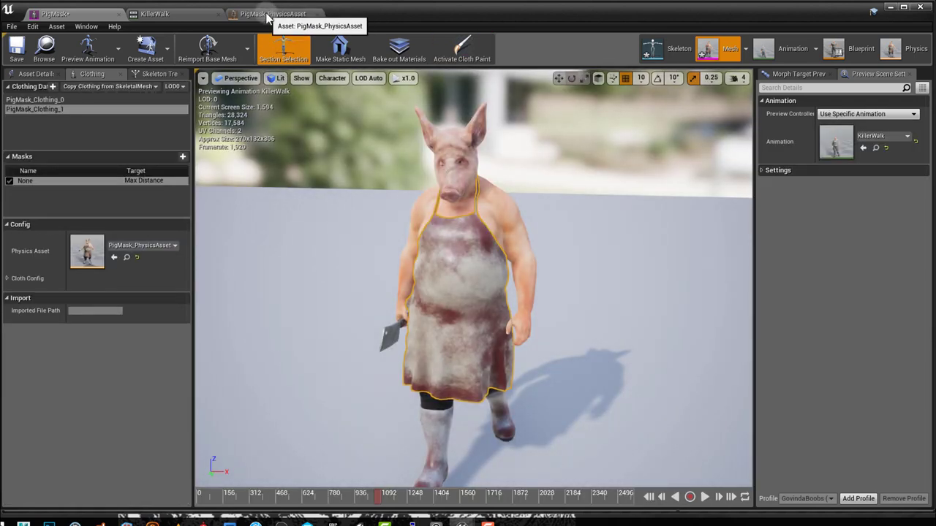
Step: In the PigMask physics asset, nudge the thigh_r and thigh_l collision capsules slightly forward towards the apron and save
{"action": "left_click", "coordinate": [907, 50]}
{"action": "left_click_drag", "start_coordinate": [593, 330], "coordinate": [541, 330], "text": "alt"}
{"action": "scroll", "coordinate": [484, 344], "scroll_direction": "up", "scroll_amount": 5}
{"action": "right_click_drag", "start_coordinate": [568, 332], "coordinate": [554, 391]}
{"action": "left_click_drag", "start_coordinate": [553, 391], "coordinate": [538, 375], "text": "alt"}
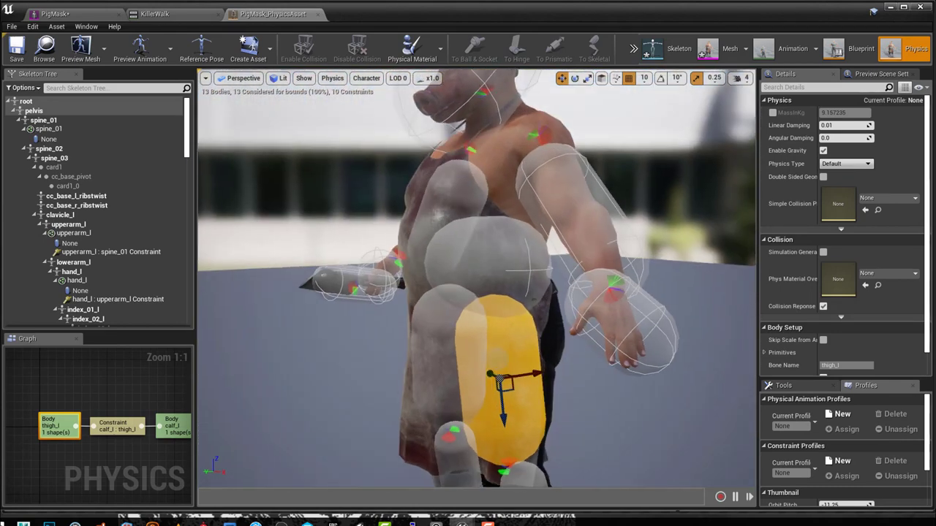
{"action": "left_click", "coordinate": [499, 352]}
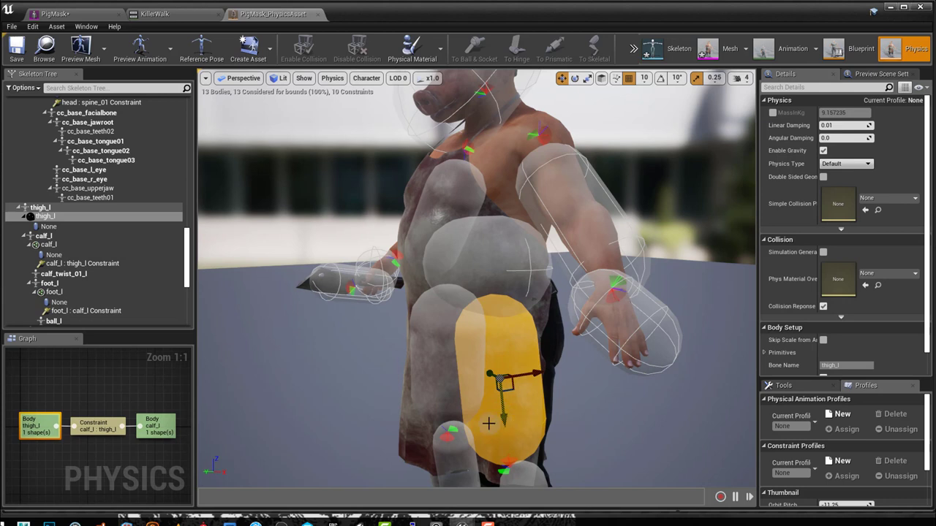
{"action": "left_click", "coordinate": [461, 360]}
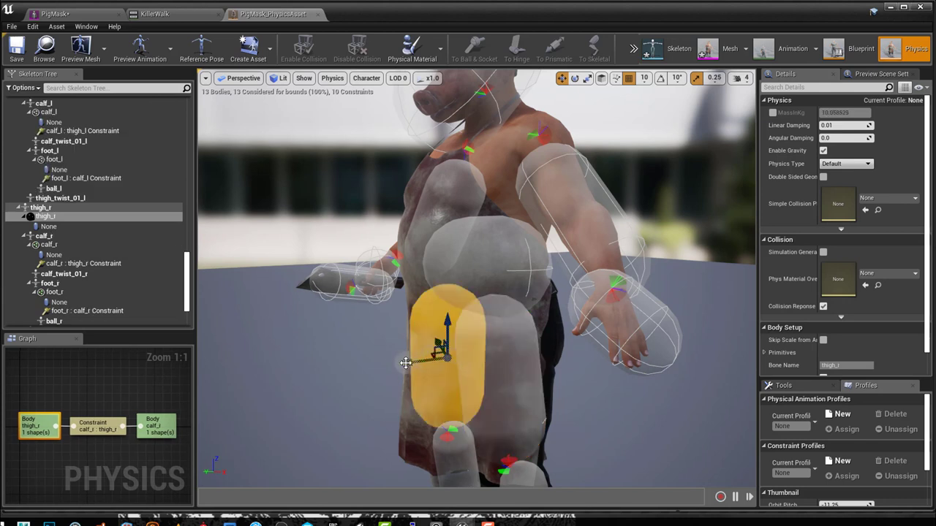
{"action": "left_click_drag", "start_coordinate": [406, 363], "coordinate": [401, 363]}
{"action": "left_click", "coordinate": [513, 397]}
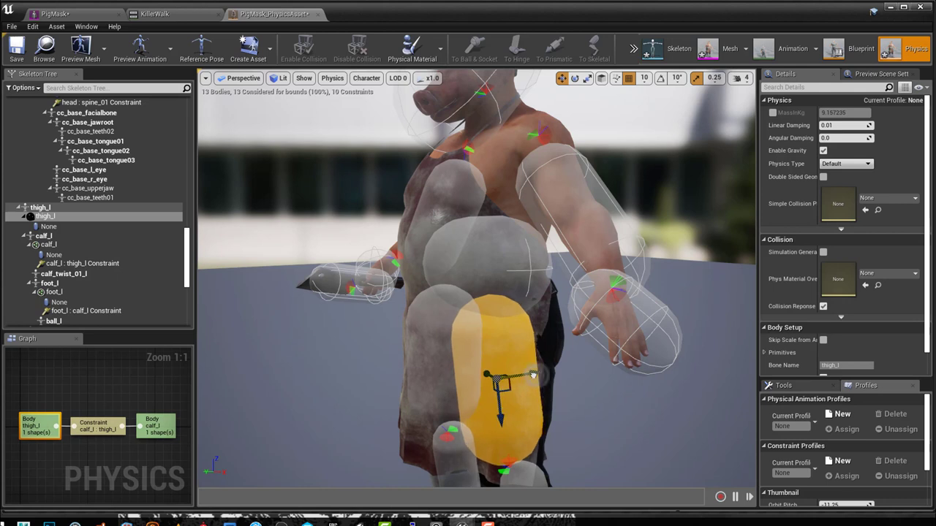
{"action": "key", "text": "e"}
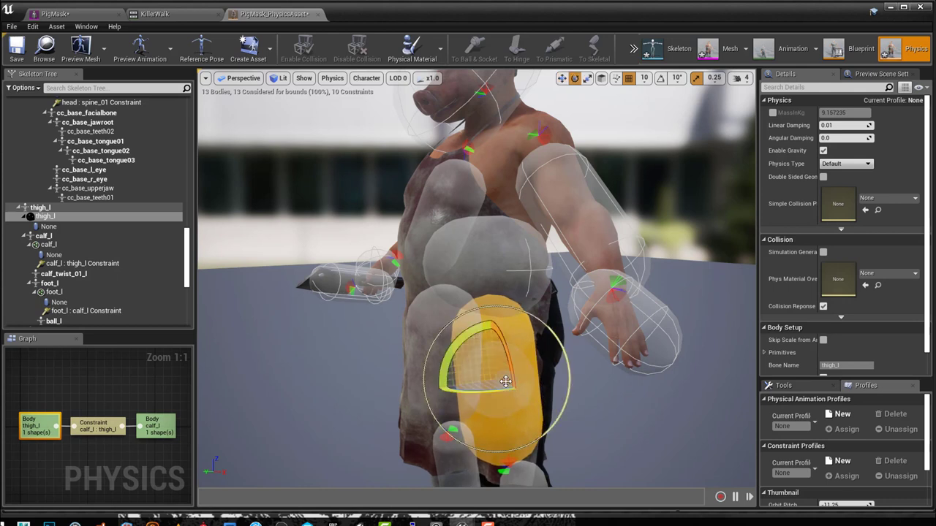
{"action": "key", "text": "r"}
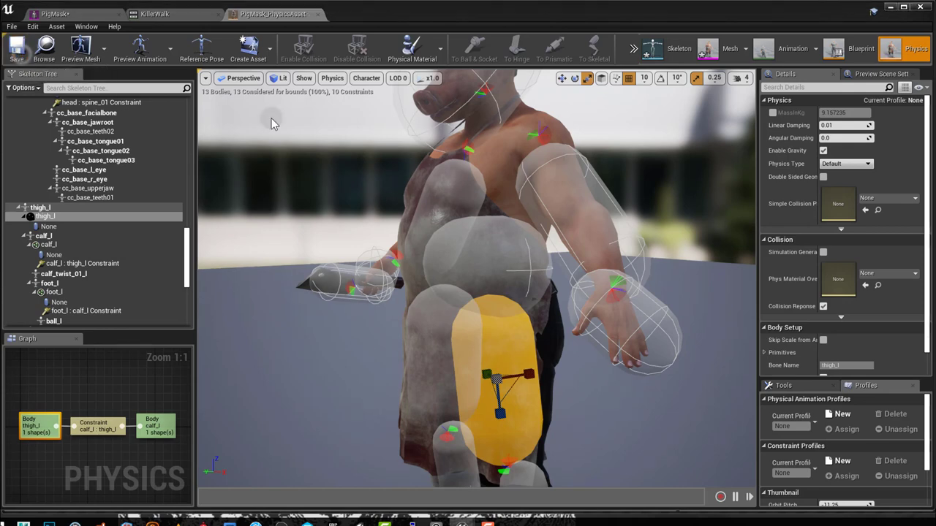
Step: Return to the PigMask mesh, refresh the cloth by toggling cloth painting, and play KillerWalk to check the apron
{"action": "left_click", "coordinate": [73, 13]}
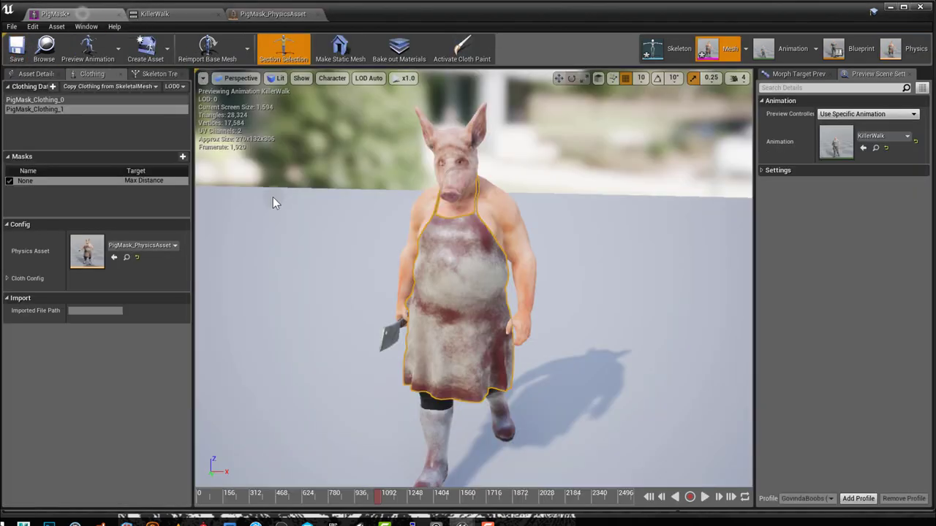
{"action": "left_click", "coordinate": [462, 49]}
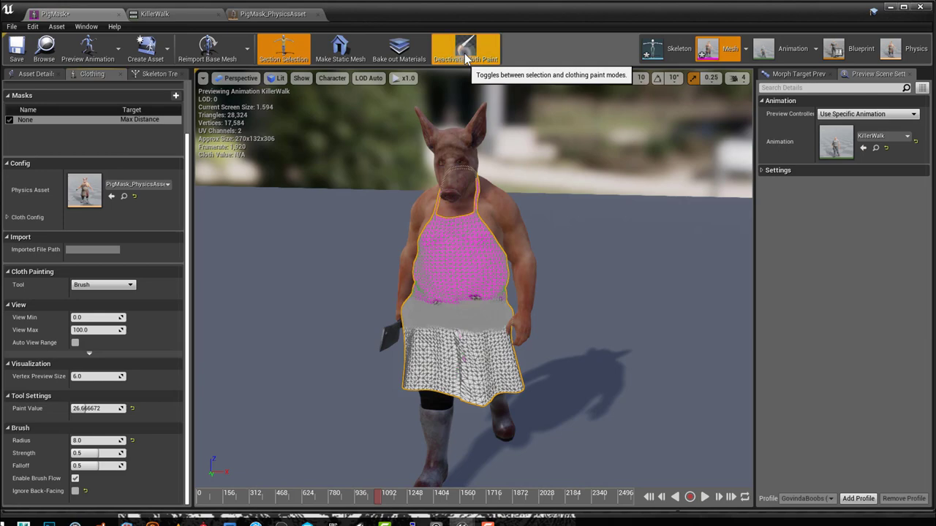
{"action": "left_click", "coordinate": [465, 53]}
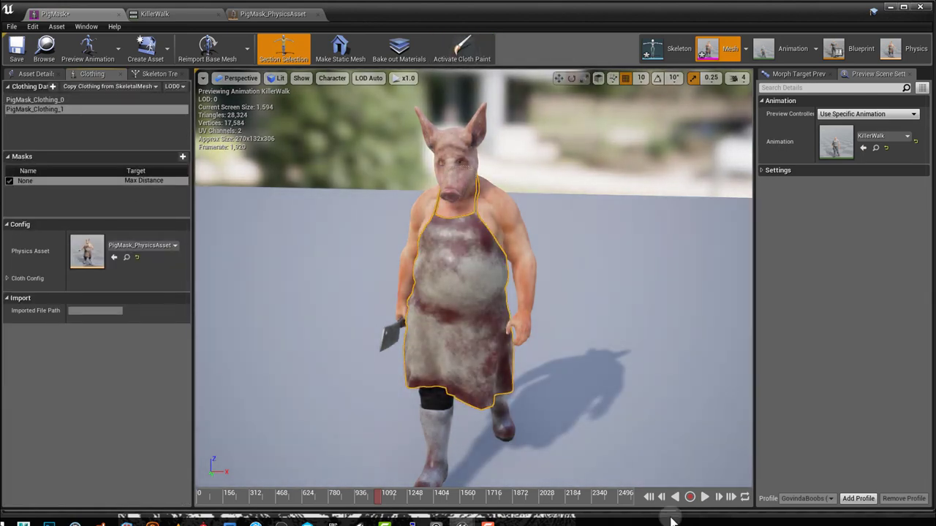
{"action": "left_click", "coordinate": [705, 497]}
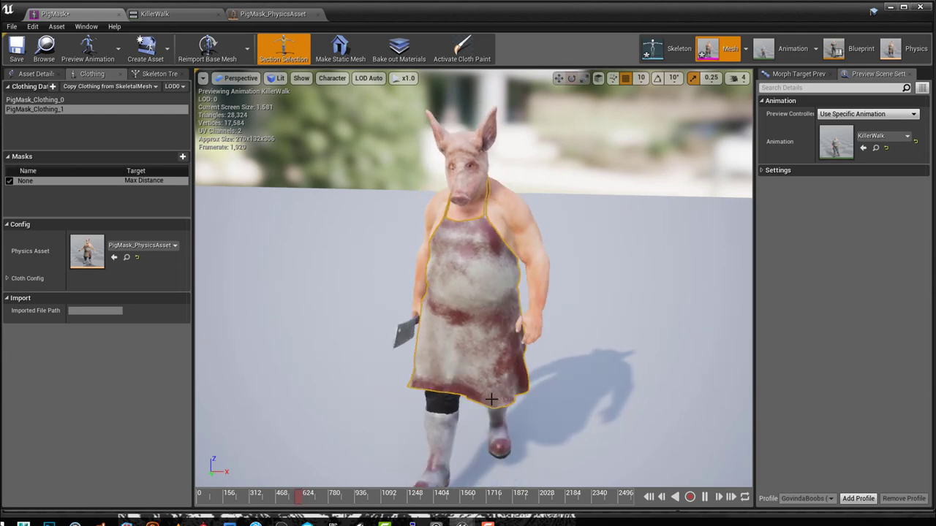
Step: Rotate the thigh_l and thigh_r collision capsules slightly in the physics asset and save it
{"action": "left_click", "coordinate": [260, 14]}
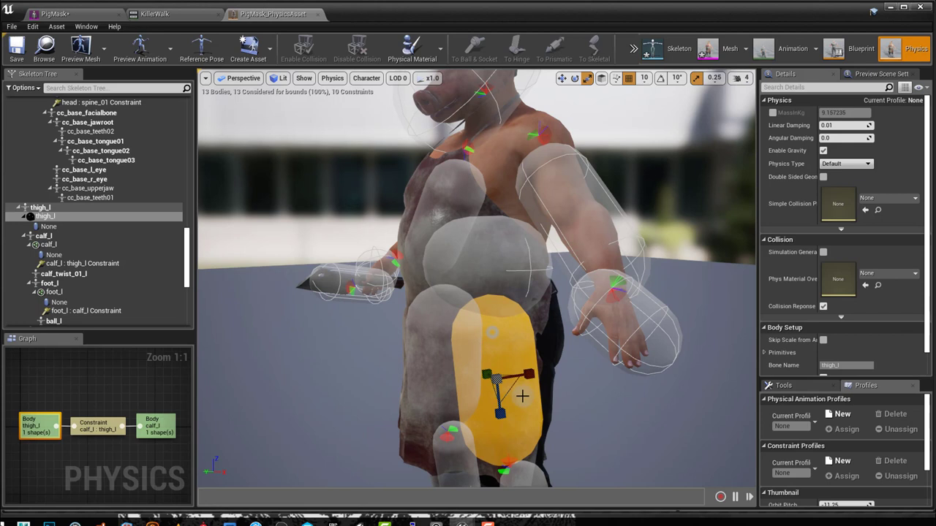
{"action": "key", "text": "e"}
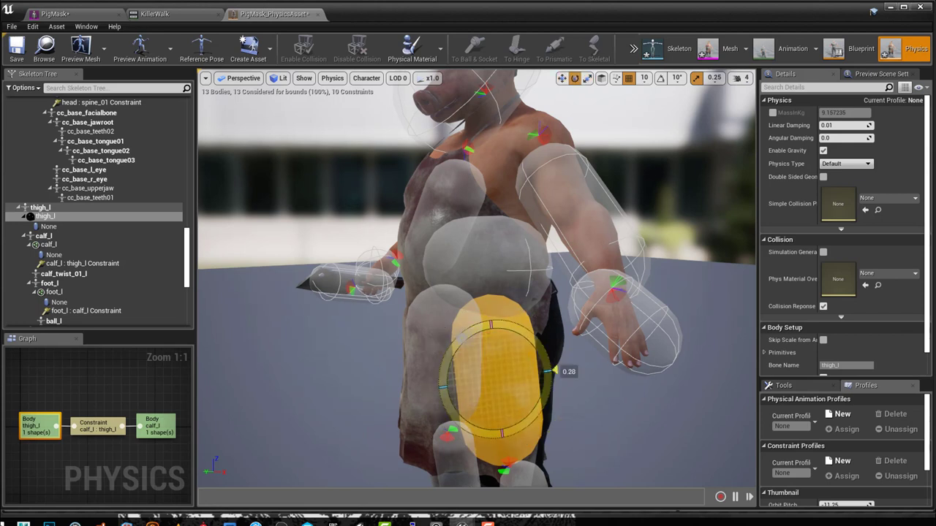
{"action": "left_click", "coordinate": [411, 324]}
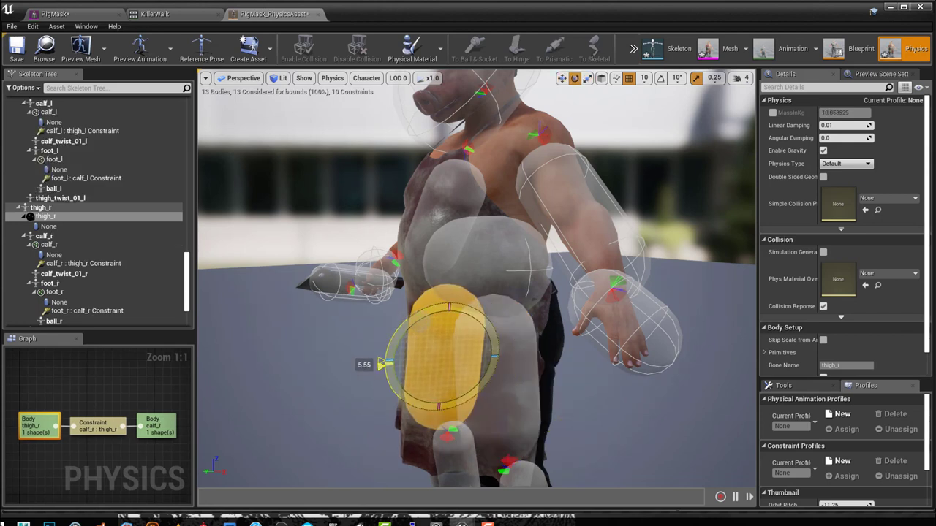
{"action": "left_click_drag", "start_coordinate": [338, 368], "coordinate": [334, 370]}
{"action": "left_click", "coordinate": [26, 55]}
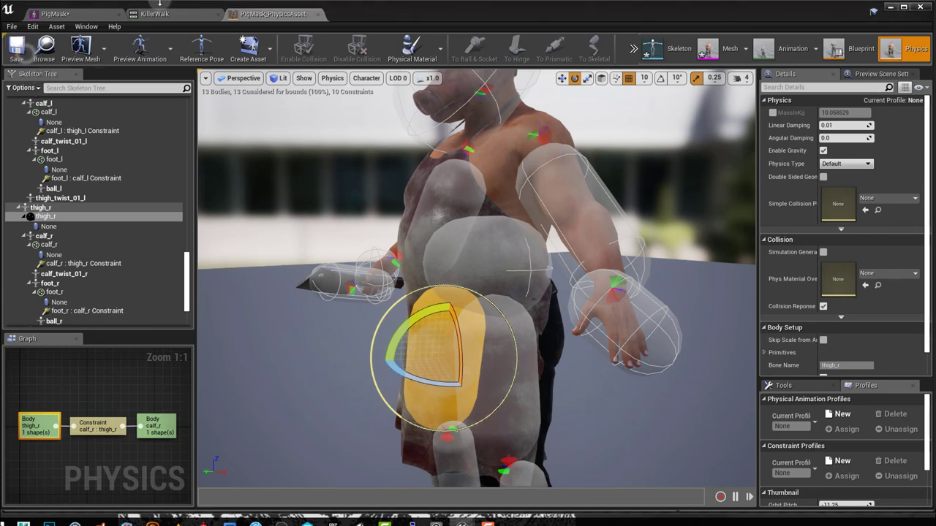
Step: Refresh the cloth on the PigMask mesh again and play the walk while inspecting the apron from the side
{"action": "left_click", "coordinate": [80, 13]}
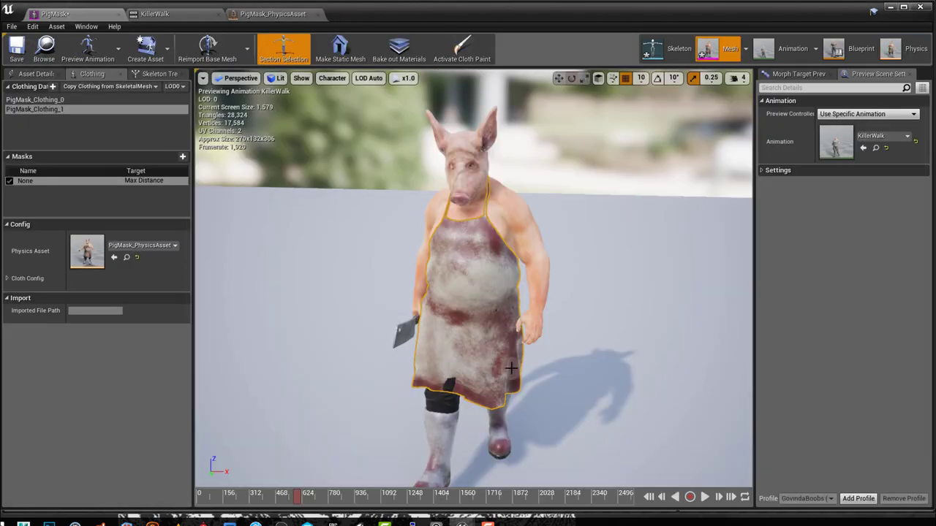
{"action": "left_click", "coordinate": [466, 51]}
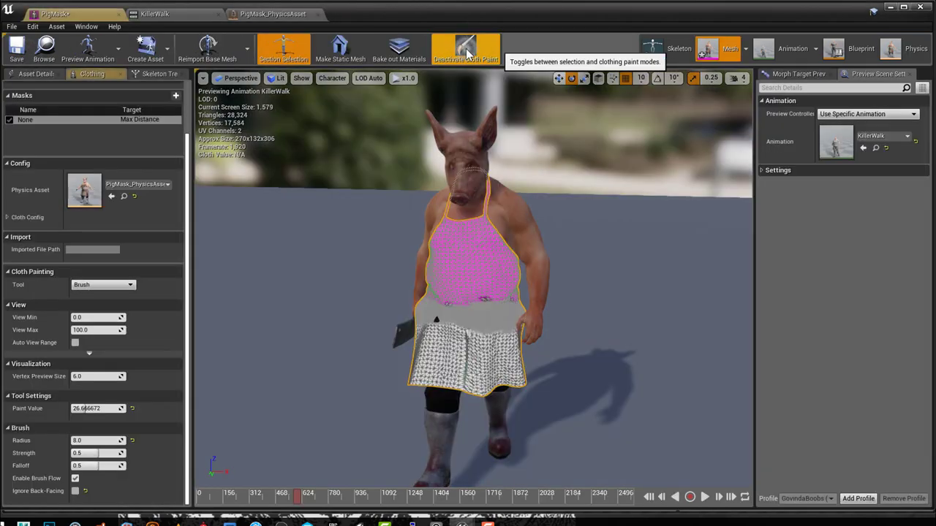
{"action": "left_click", "coordinate": [467, 51]}
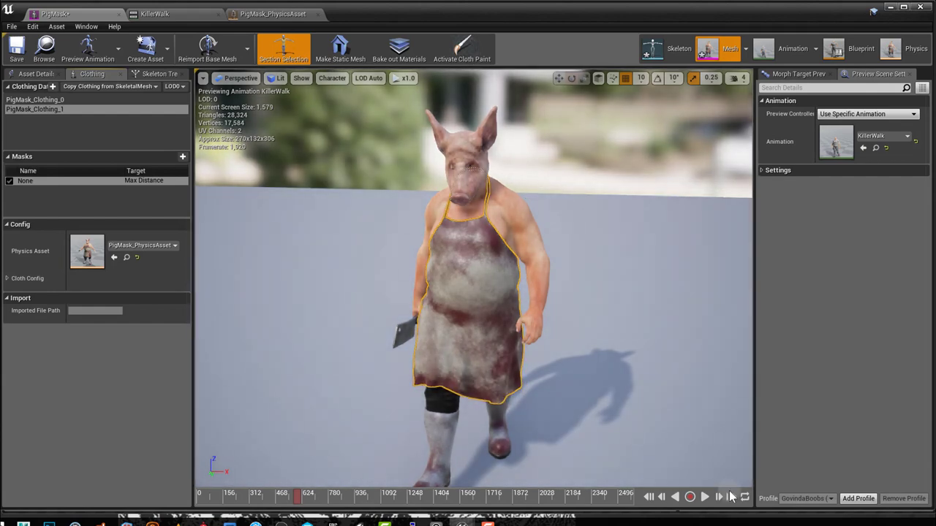
{"action": "left_click", "coordinate": [706, 496]}
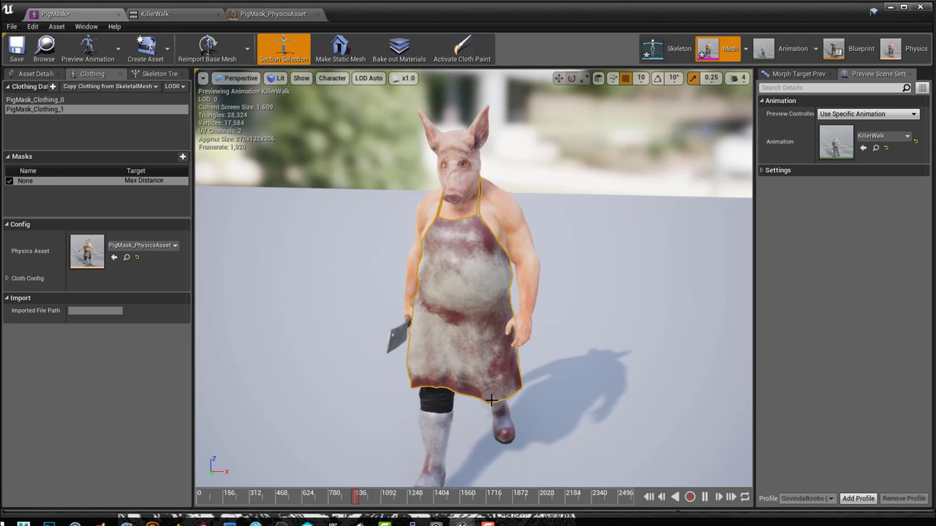
{"action": "left_click_drag", "start_coordinate": [471, 393], "coordinate": [877, 388], "text": "alt"}
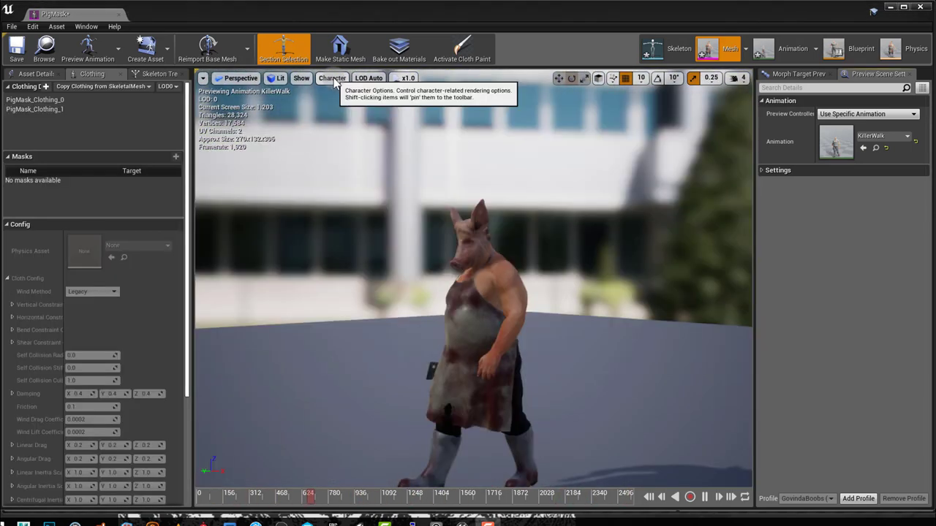
Step: Turn on the clothing collisions visualization and inspect the collision shapes around the apron during the walk
{"action": "left_click", "coordinate": [333, 78]}
{"action": "mouse_move", "coordinate": [347, 138]}
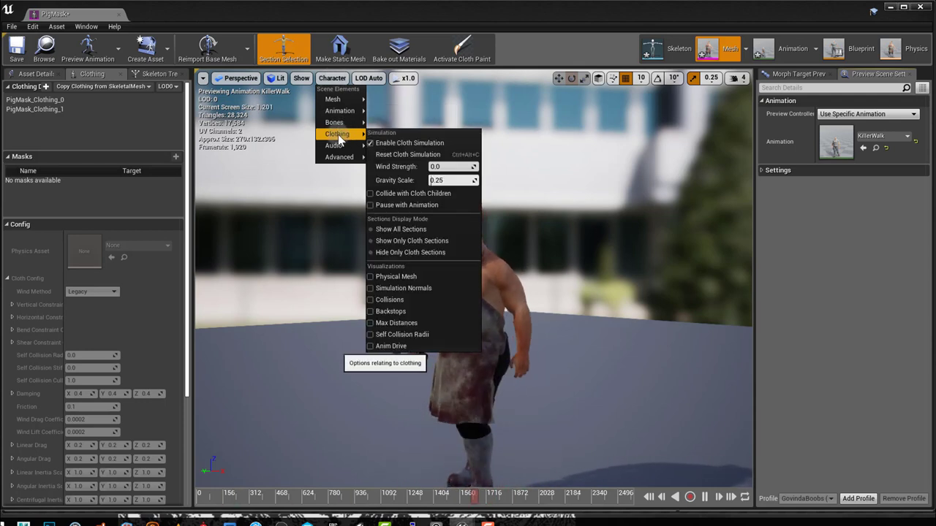
{"action": "left_click", "coordinate": [399, 299]}
{"action": "left_click_drag", "start_coordinate": [593, 425], "coordinate": [541, 409]}
{"action": "left_click_drag", "start_coordinate": [474, 387], "coordinate": [541, 399]}
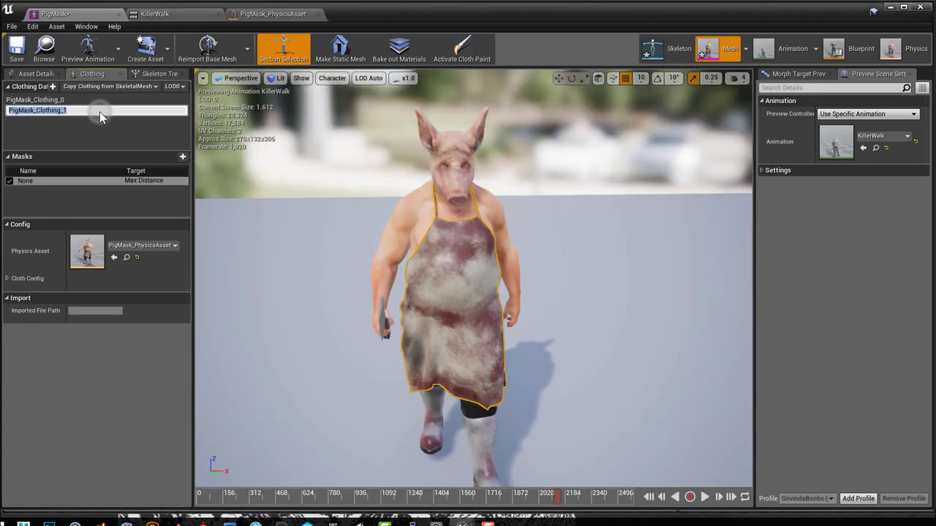
Step: Select the PigMask_Clothing_1 data and its Max Distance mask, and expand its Cloth Config parameters
{"action": "left_click", "coordinate": [100, 112]}
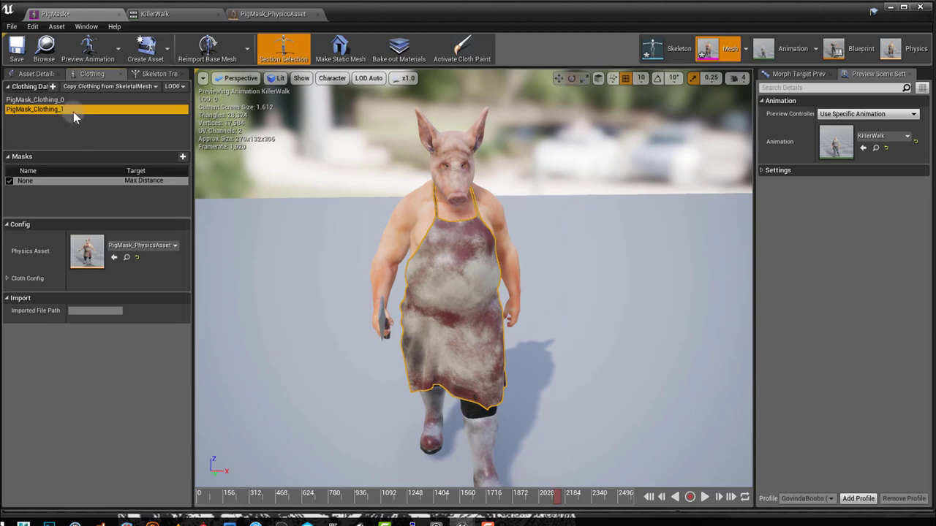
{"action": "left_click", "coordinate": [48, 180]}
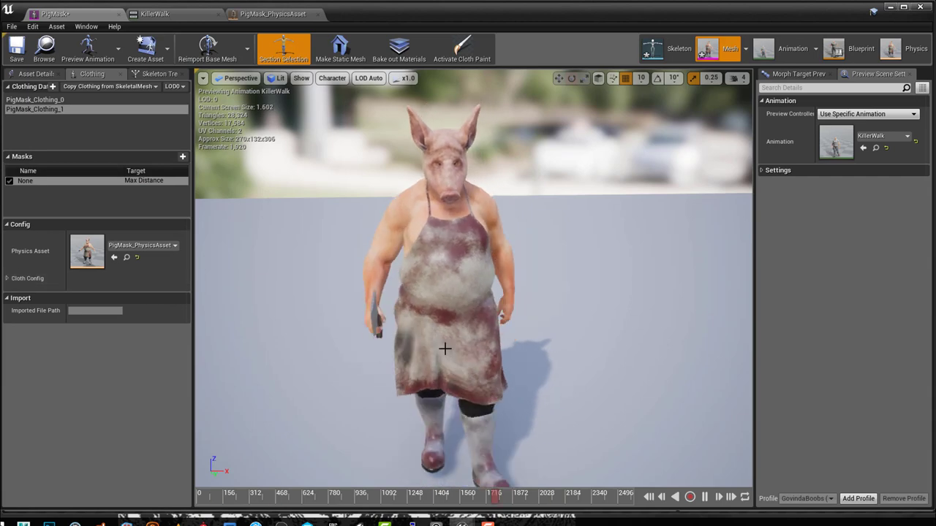
{"action": "left_click", "coordinate": [8, 279]}
{"action": "scroll", "coordinate": [10, 283], "scroll_direction": "down", "scroll_amount": 4}
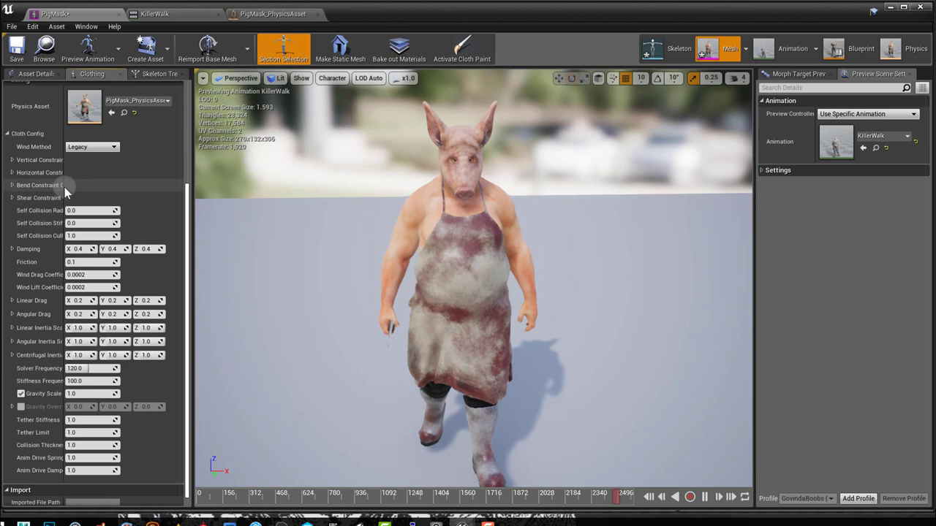
{"action": "mouse_move", "coordinate": [64, 186]}
{"action": "left_mouse_down"}
{"action": "mouse_move", "coordinate": [98, 185]}
{"action": "mouse_move", "coordinate": [65, 184]}
{"action": "left_mouse_up"}
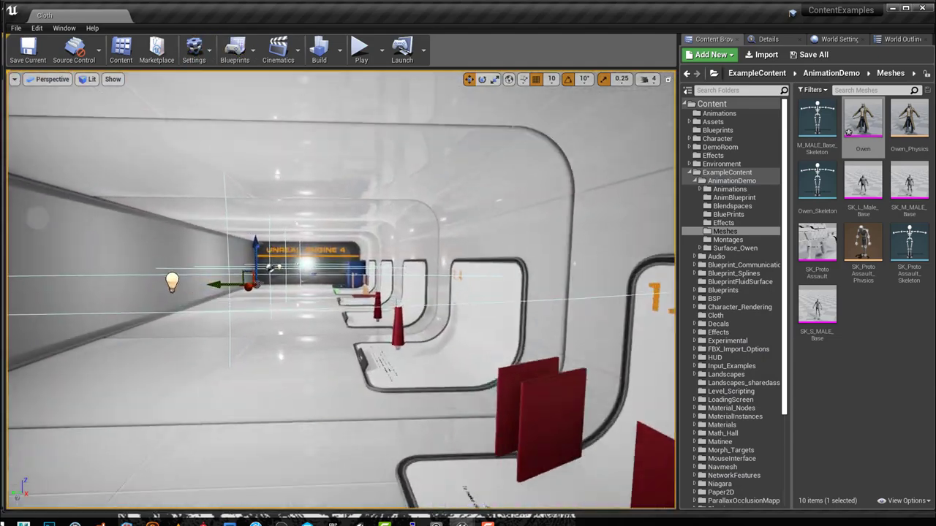
Step: In the ContentExamples project, play the Cloth level, walk up to the fabric samples in display 1.2, and stop playing
{"action": "left_click", "coordinate": [361, 49]}
{"action": "key", "text": "w"}
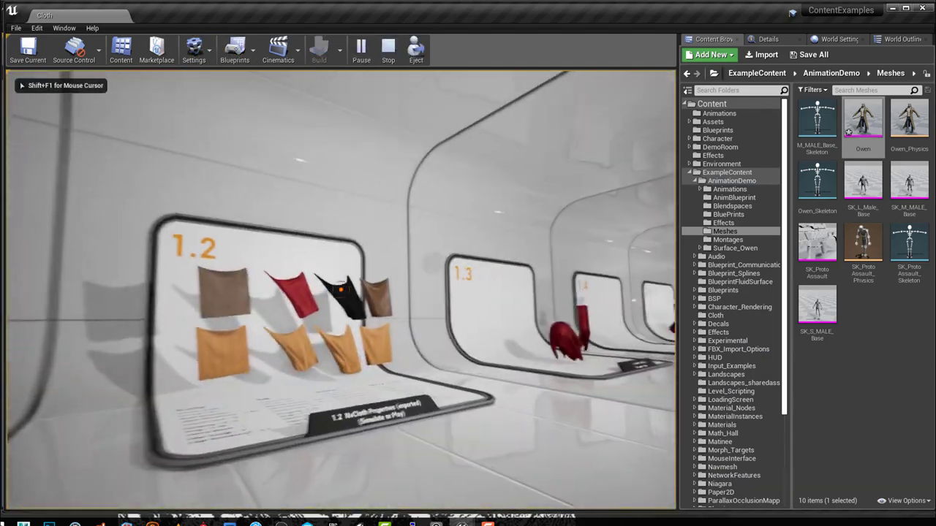
{"action": "key", "text": "w"}
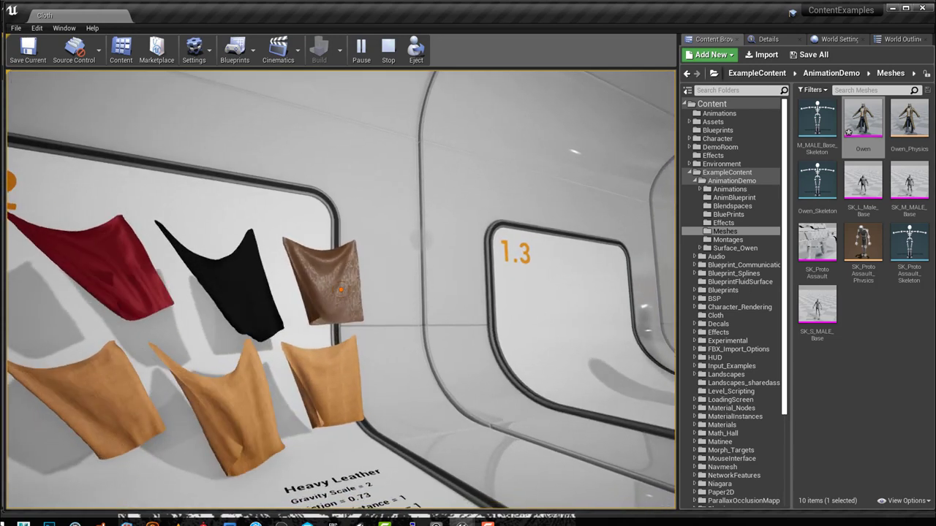
{"action": "key", "text": "Escape"}
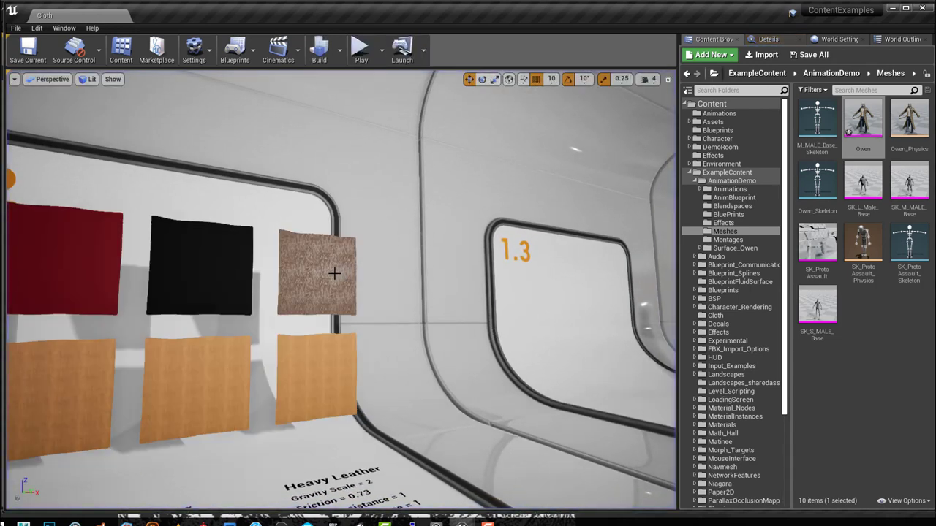
Step: Open the CLOTH_SimpleCloth_HeavyLeather sample for editing and select its clothing data
{"action": "right_click", "coordinate": [298, 282]}
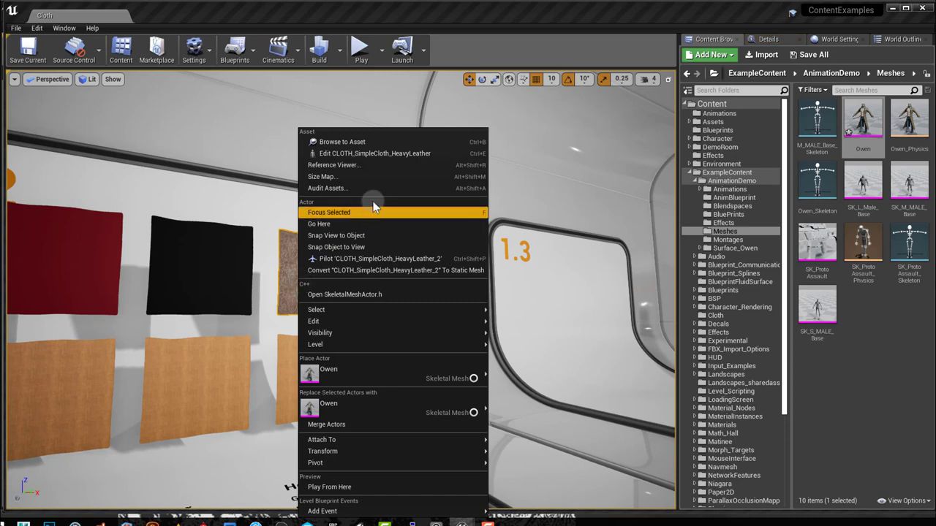
{"action": "left_click", "coordinate": [383, 153]}
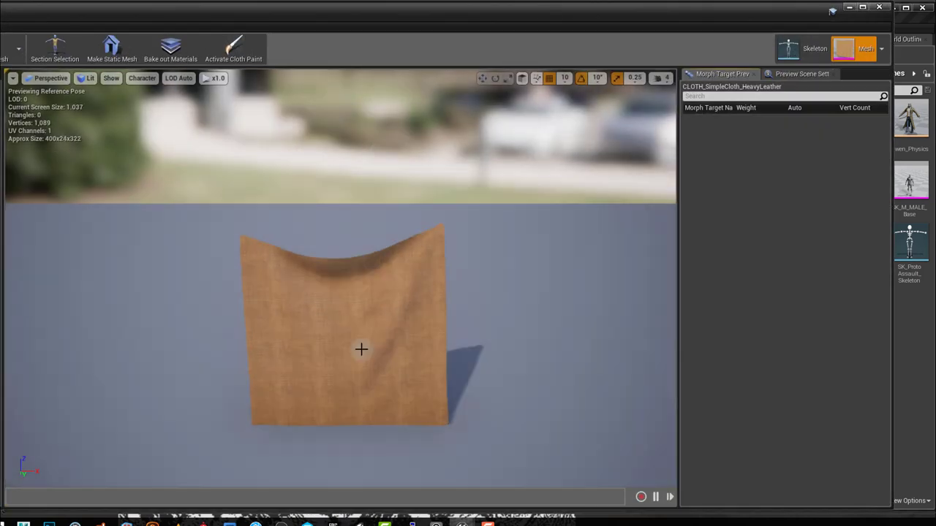
{"action": "left_click", "coordinate": [57, 101]}
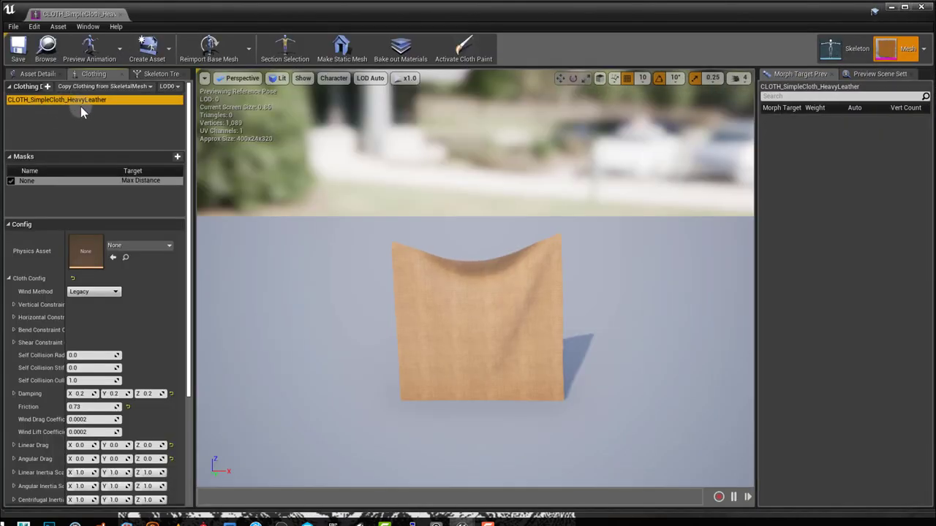
Step: Copy the heavy leather sample's Cloth Config settings and switch back to the PigMask mesh editor
{"action": "mouse_move", "coordinate": [59, 285]}
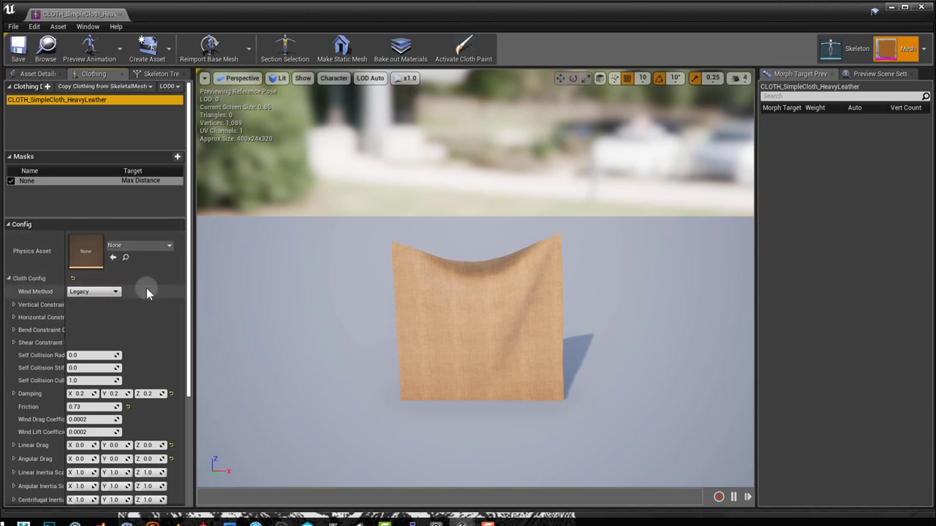
{"action": "right_click", "coordinate": [30, 280]}
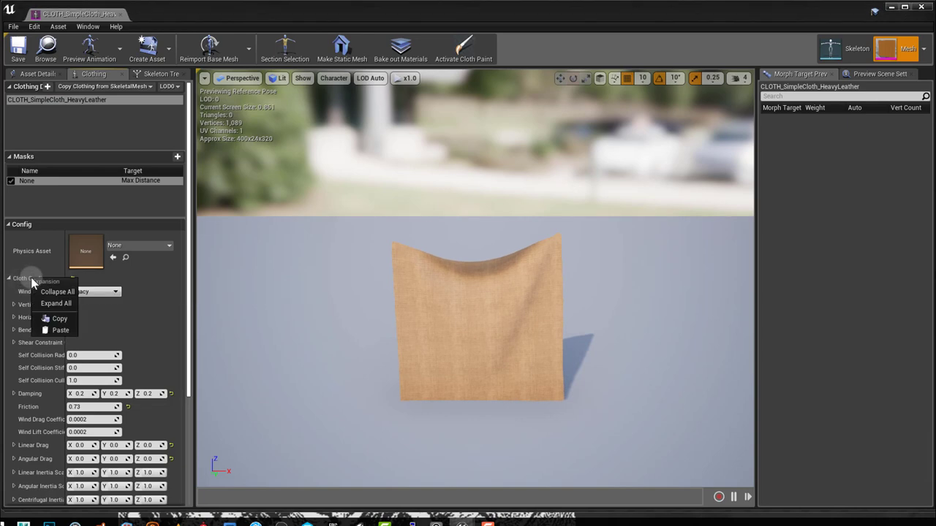
{"action": "left_click", "coordinate": [62, 320]}
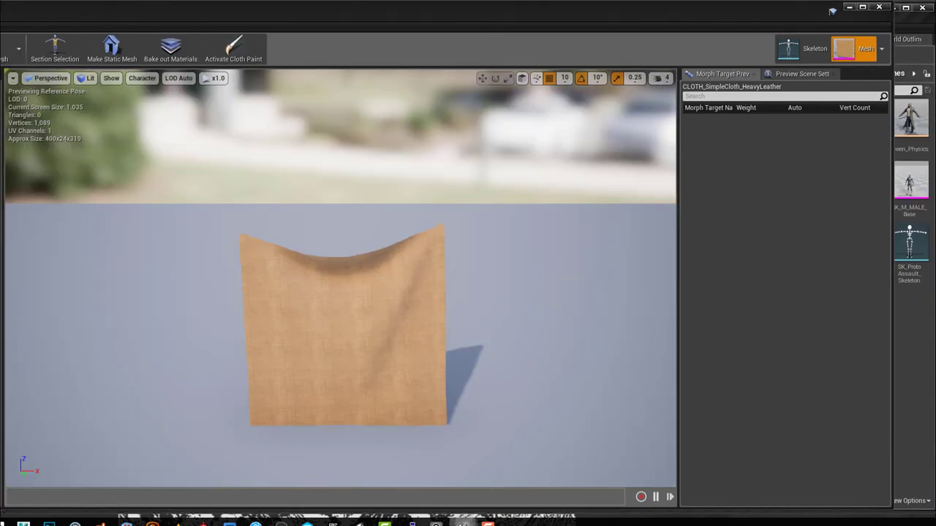
{"action": "left_click", "coordinate": [432, 491]}
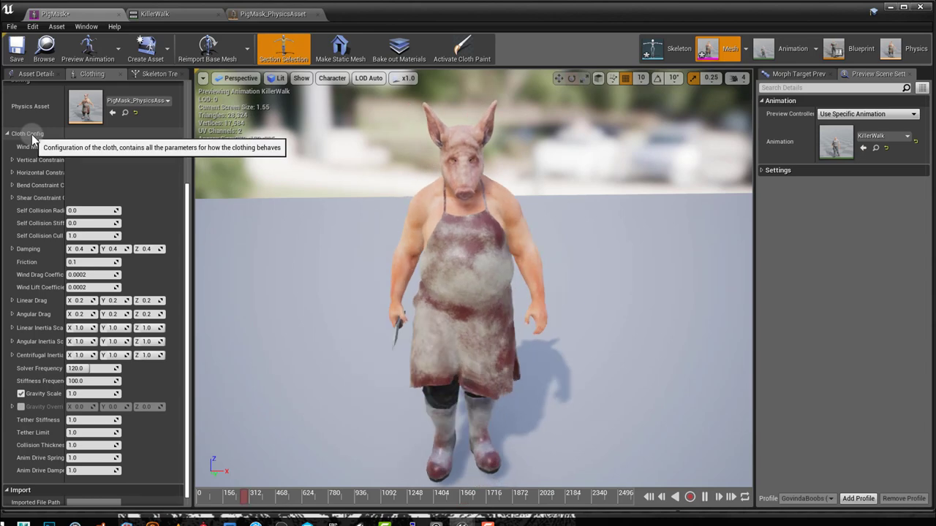
Step: Paste the copied heavy leather settings into the apron's Cloth Config, and refresh the apron section by removing and reapplying its clothing data
{"action": "right_click", "coordinate": [33, 136]}
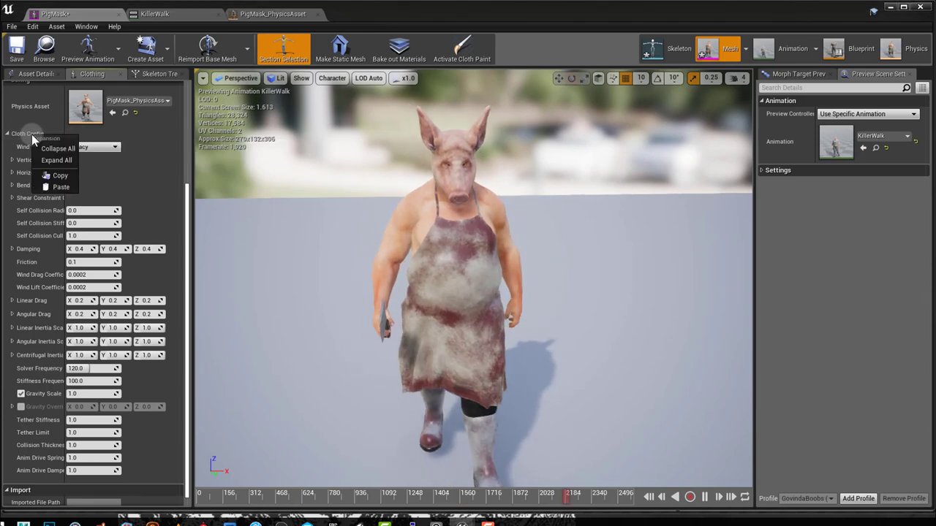
{"action": "left_click", "coordinate": [57, 188]}
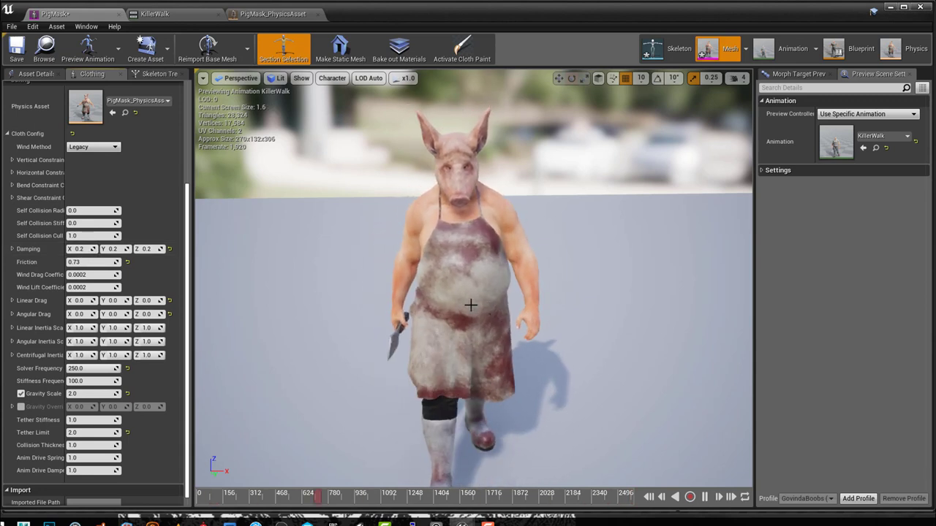
{"action": "right_click", "coordinate": [446, 339]}
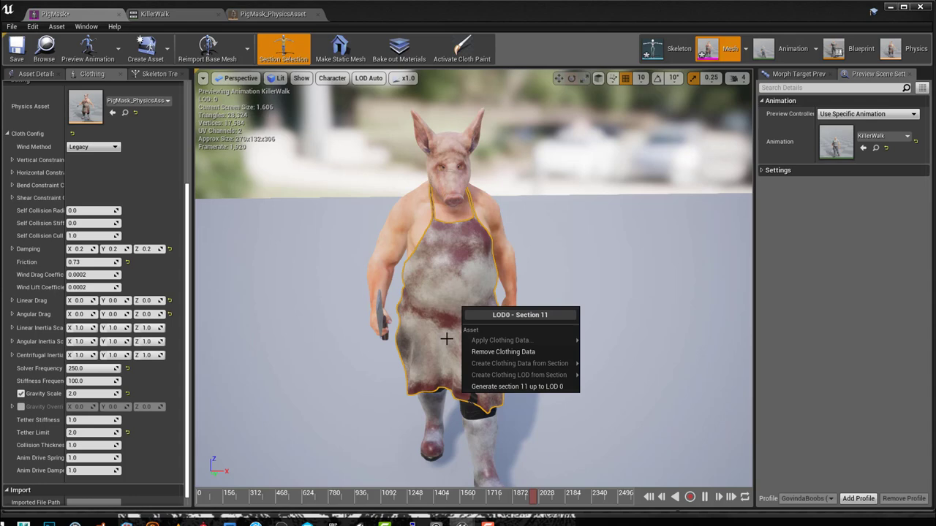
{"action": "left_click", "coordinate": [513, 354]}
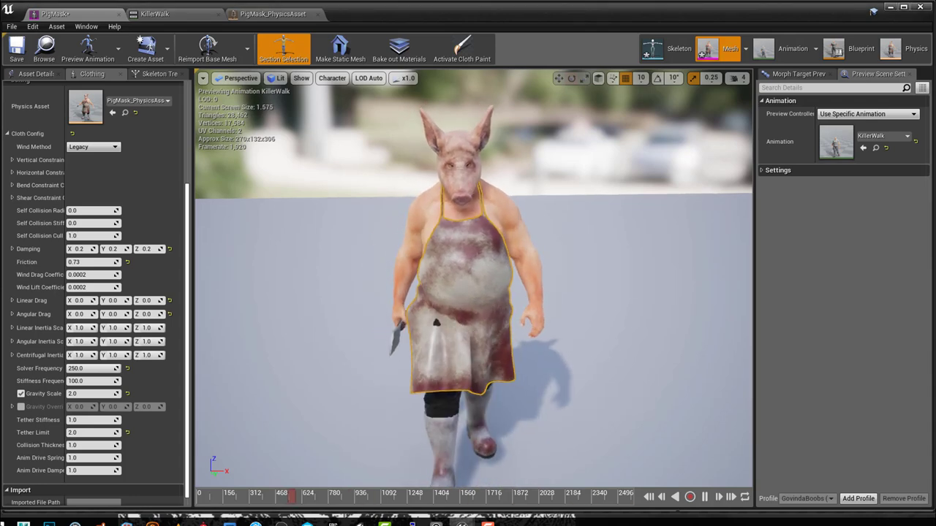
{"action": "right_click", "coordinate": [460, 292]}
{"action": "mouse_move", "coordinate": [504, 324]}
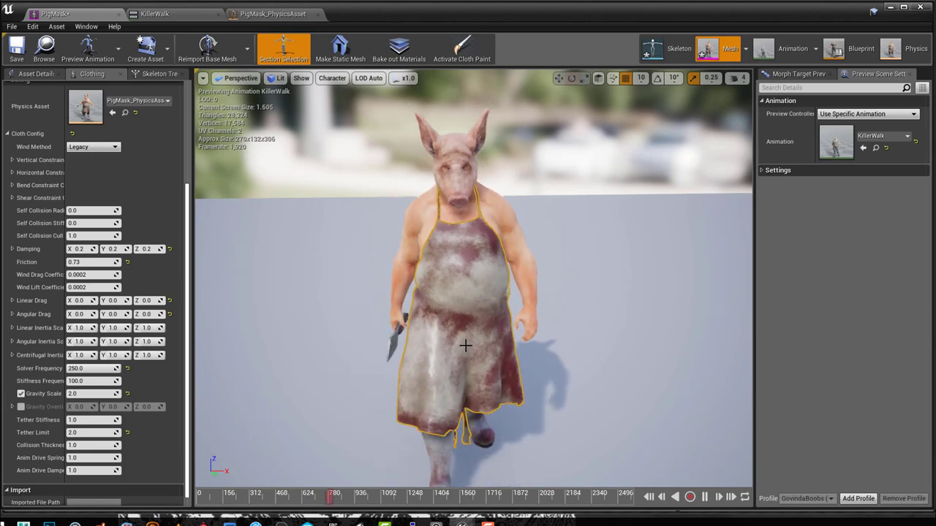
Step: Examine the apron's mesh against the legs in Wireframe, and return to Lit shading to check the cloth motion from the side and front
{"action": "scroll", "coordinate": [459, 277], "scroll_direction": "up", "scroll_amount": 5}
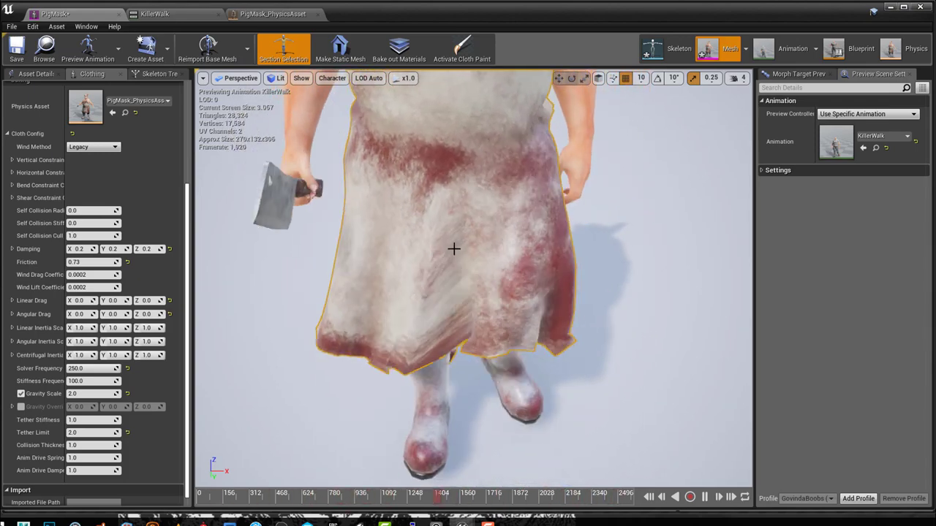
{"action": "left_click", "coordinate": [277, 78]}
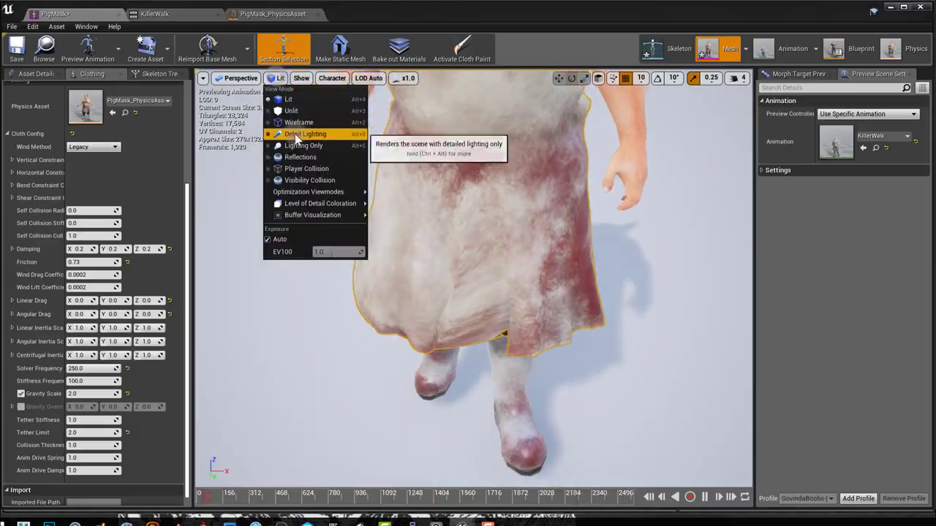
{"action": "left_click", "coordinate": [296, 124]}
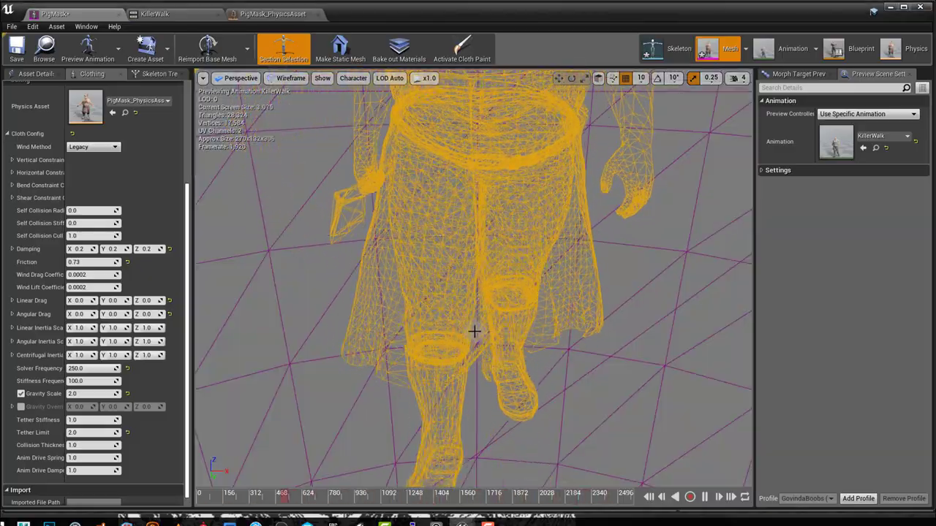
{"action": "left_click", "coordinate": [290, 78]}
{"action": "left_click", "coordinate": [296, 100]}
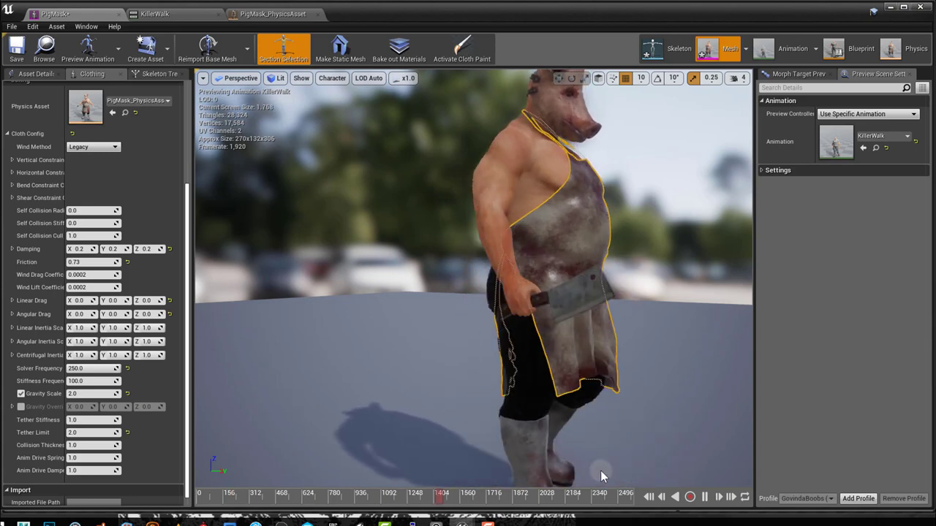
{"action": "left_click_drag", "start_coordinate": [609, 402], "coordinate": [481, 417], "text": "alt"}
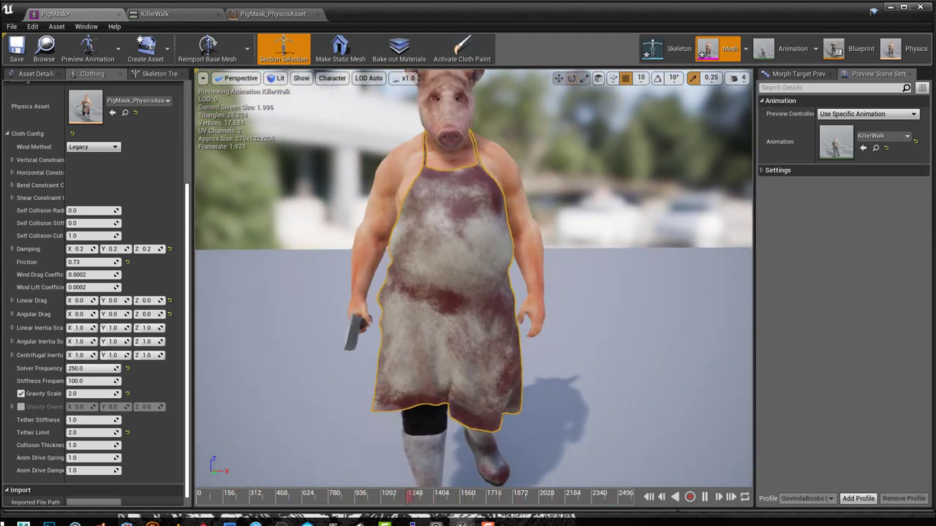